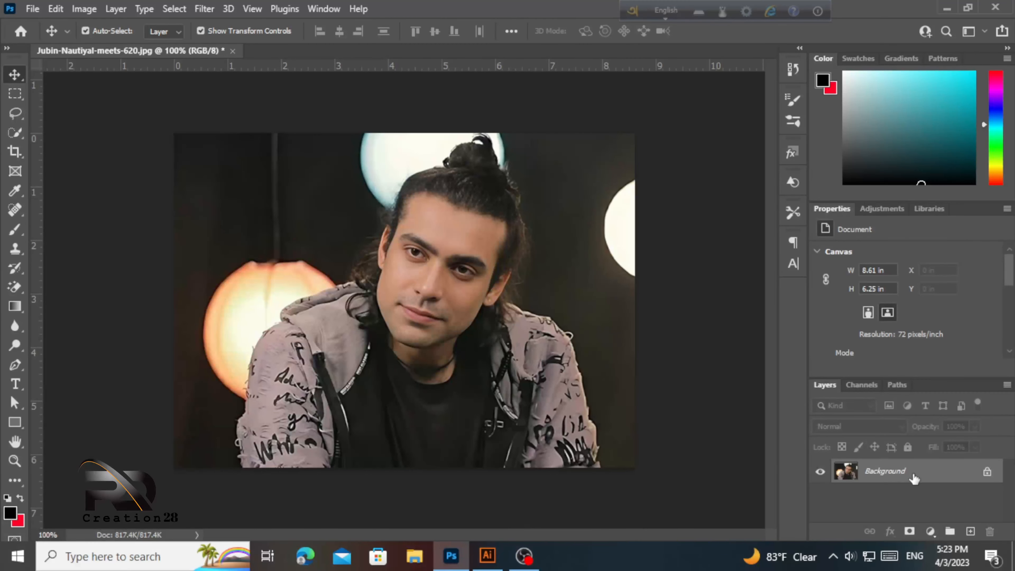
- Duplicate the portrait's Background layer into a new Background copy layer in the Layers panel
left_click_drag(959, 477, 972, 531)
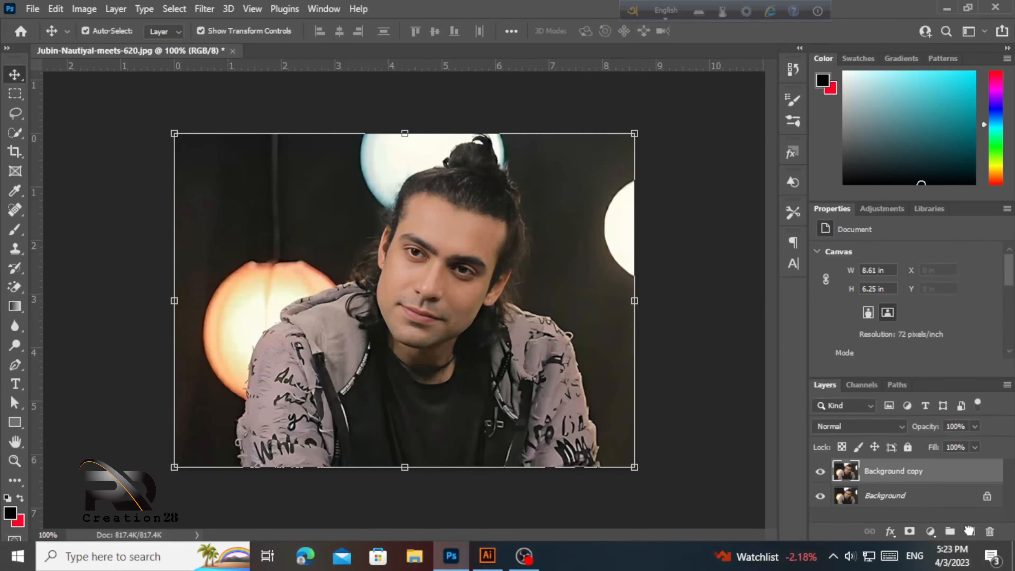
- Turn off the original Background layer's visibility and make Background copy the active layer
left_click(879, 496)
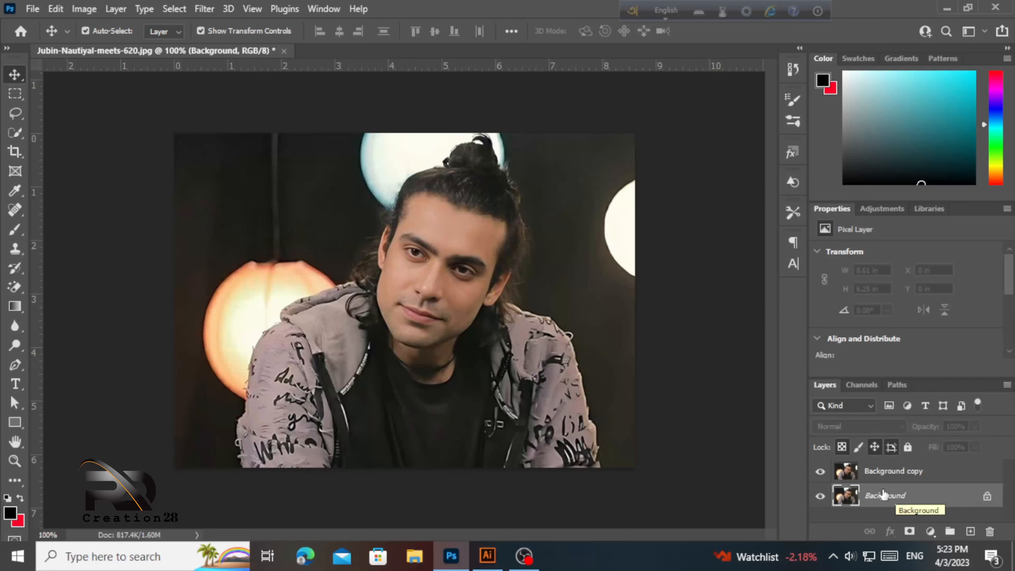
left_click(888, 476)
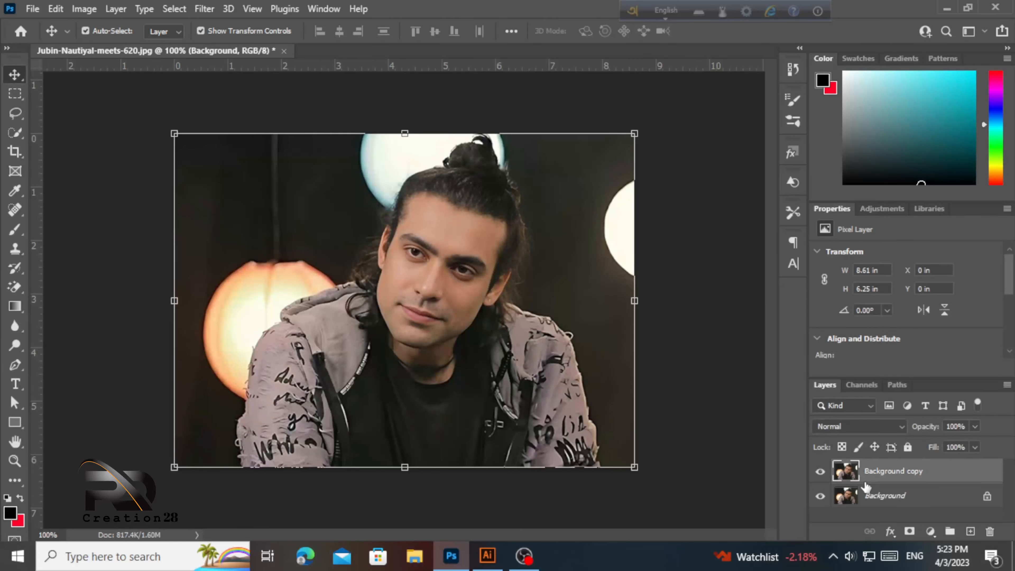
left_click(822, 500)
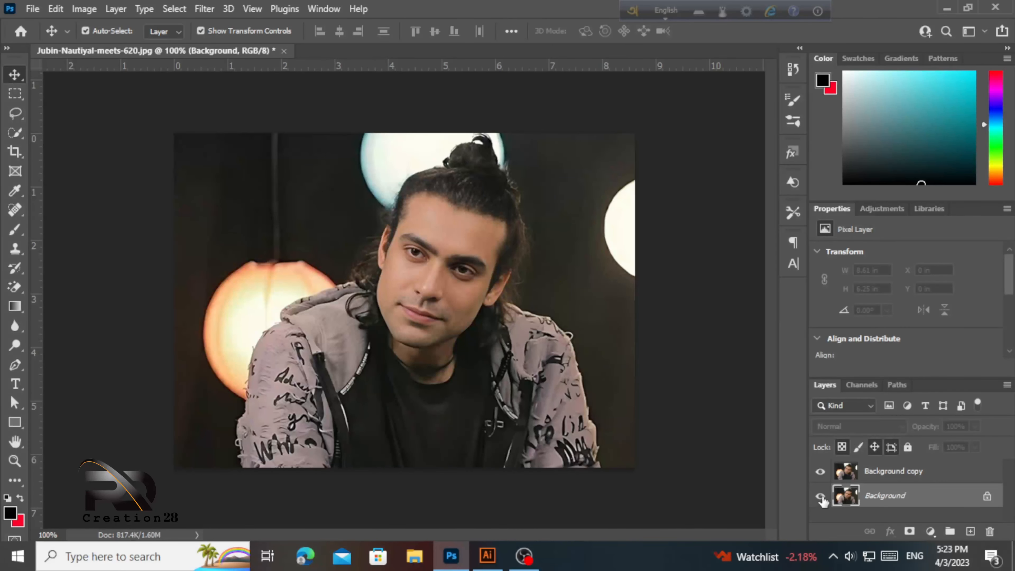
left_click(821, 497)
left_click(881, 480)
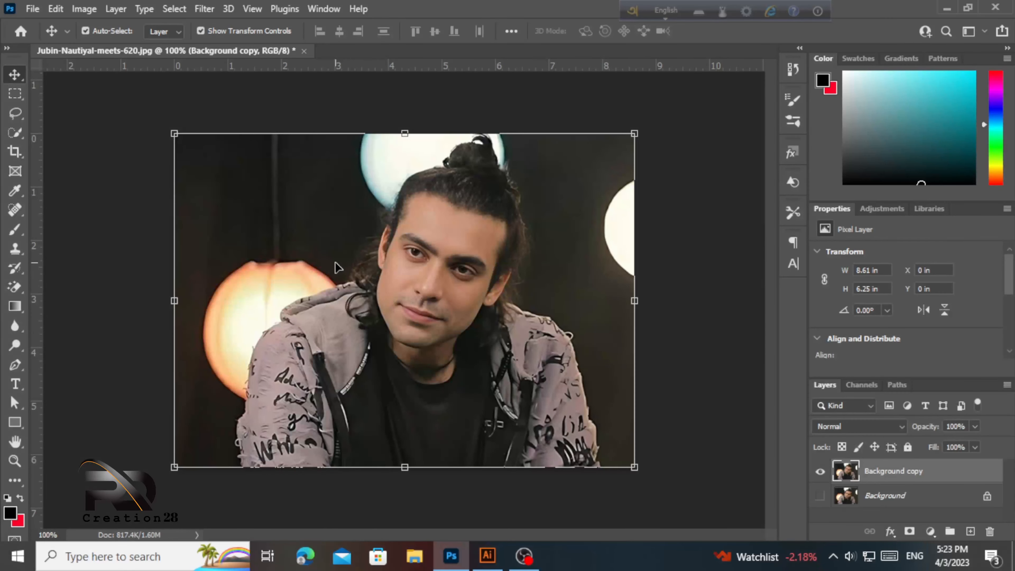
- Select the man with the Quick Selection tool, subtracting the orange lamp from the selection
left_click(16, 133)
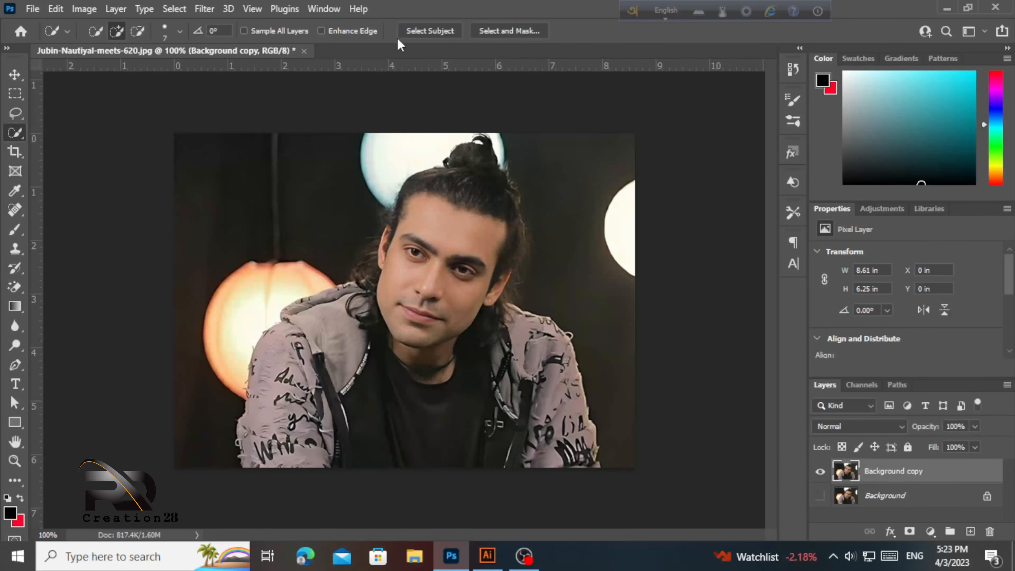
right_click(15, 132)
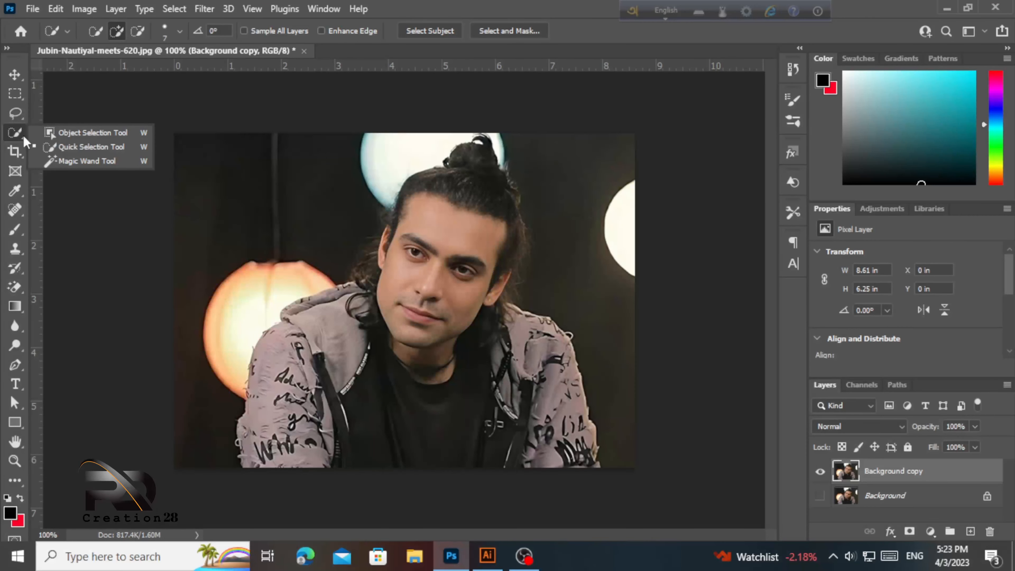
left_click(88, 147)
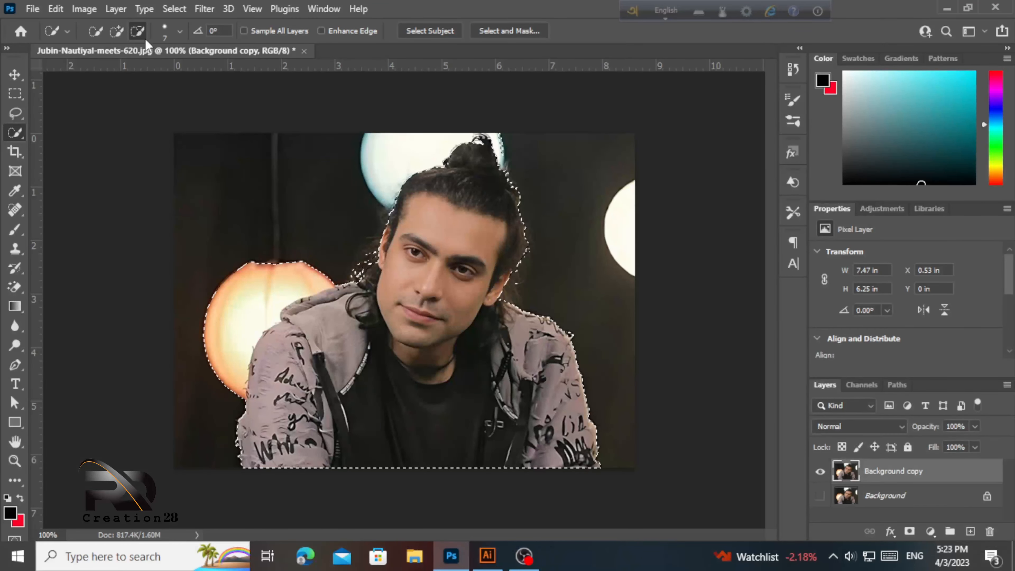
left_click(140, 33)
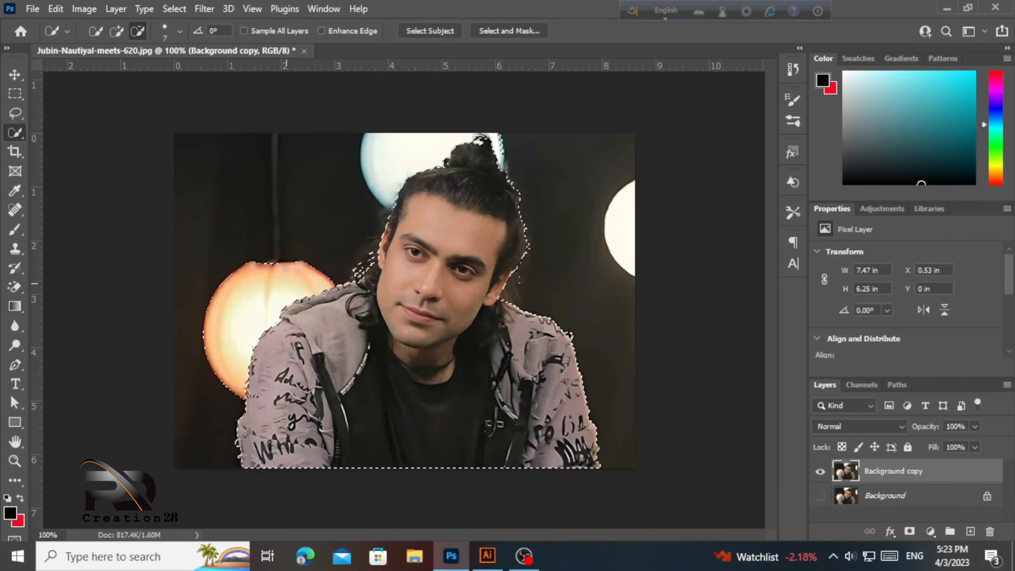
left_click_drag(206, 340, 204, 361)
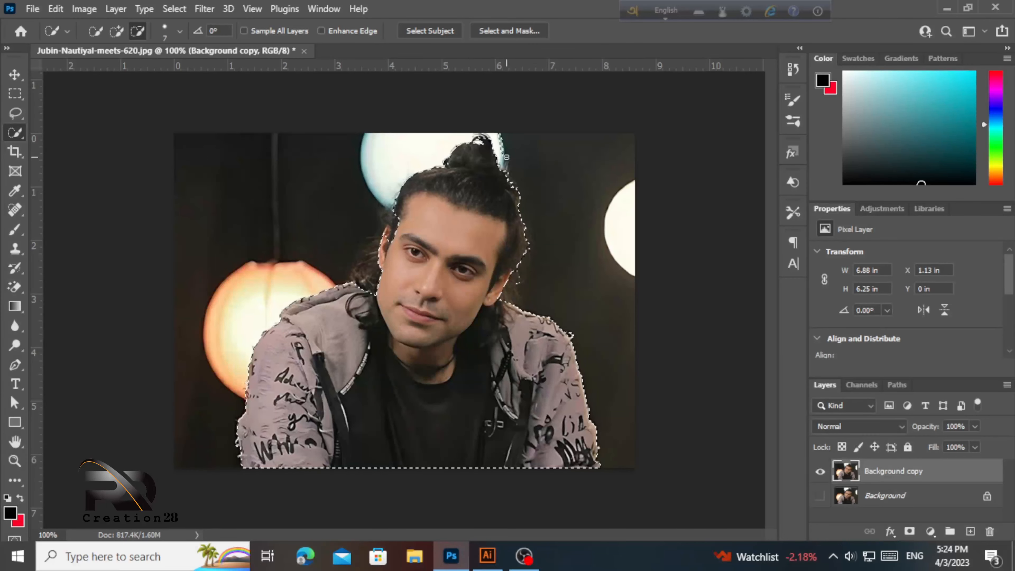
- Add the temple hair and neck curls, trim beside the right ear, then mask outside the selection
left_click(113, 32)
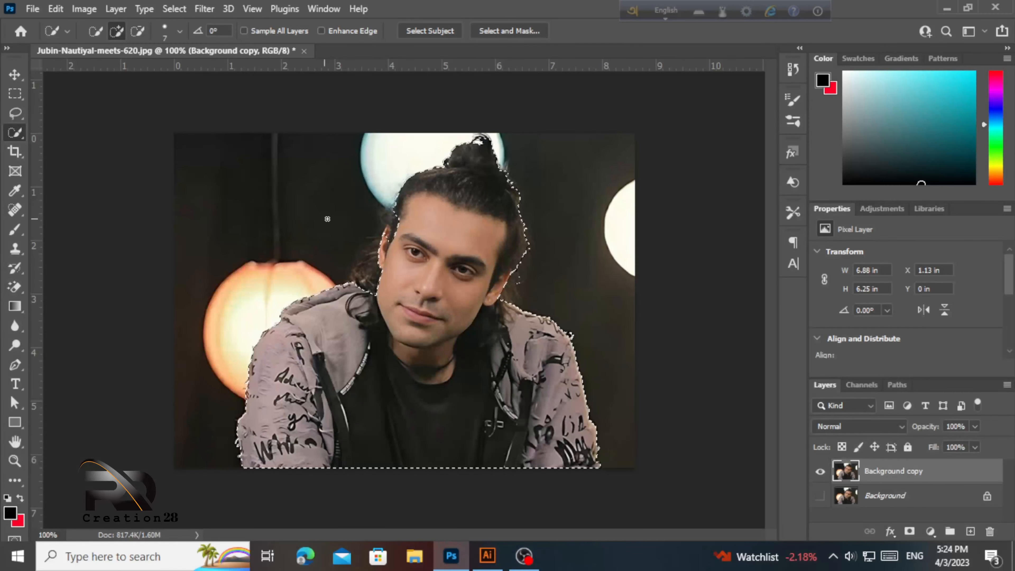
left_click_drag(393, 229, 397, 214)
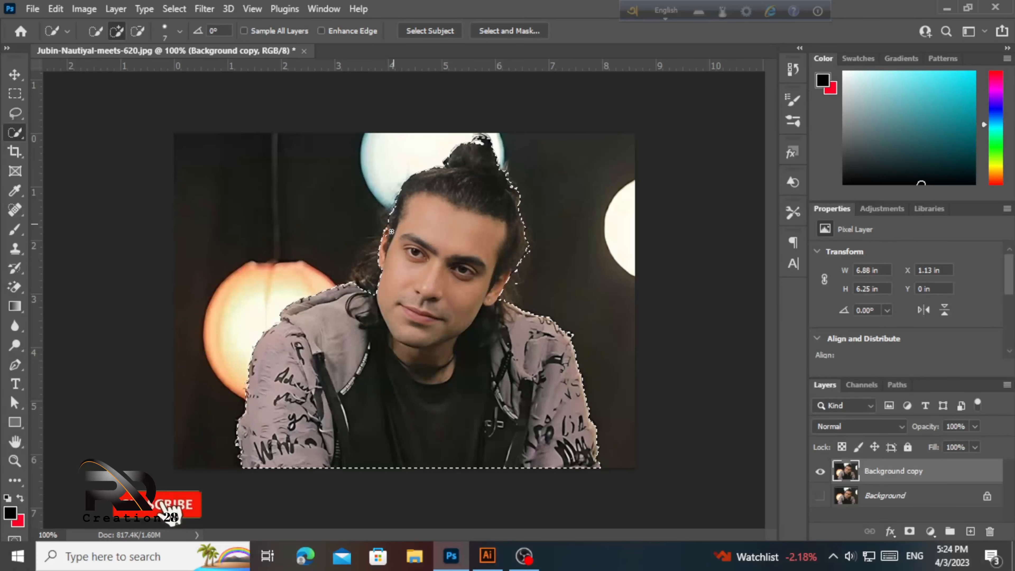
left_click_drag(374, 272, 366, 292)
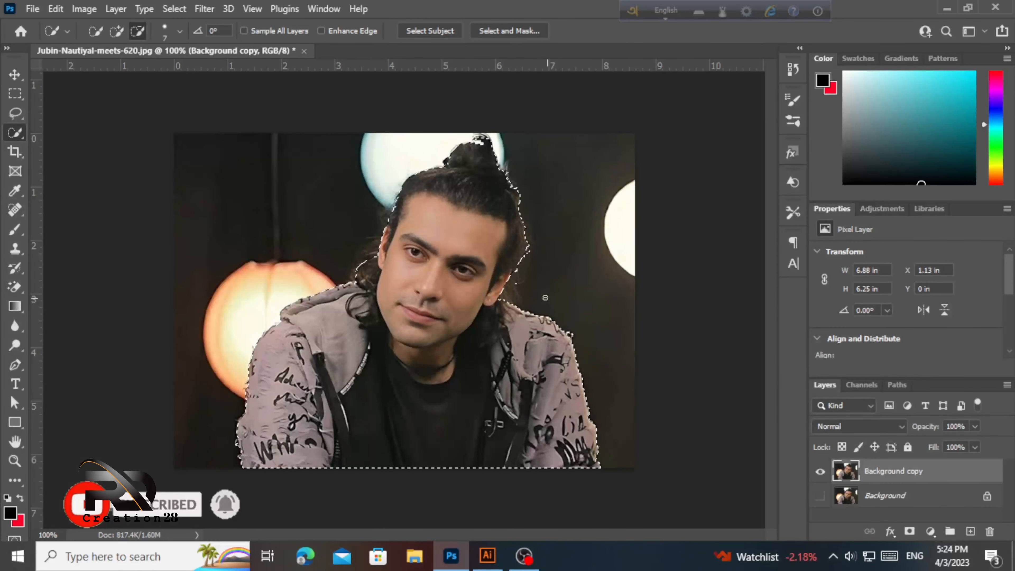
left_click_drag(520, 295, 519, 282)
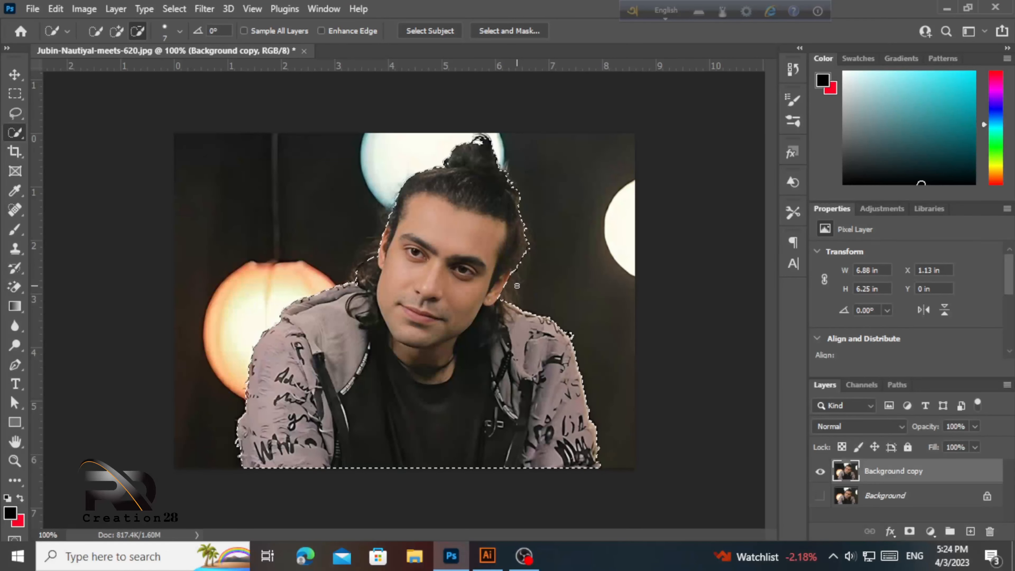
left_click(13, 77)
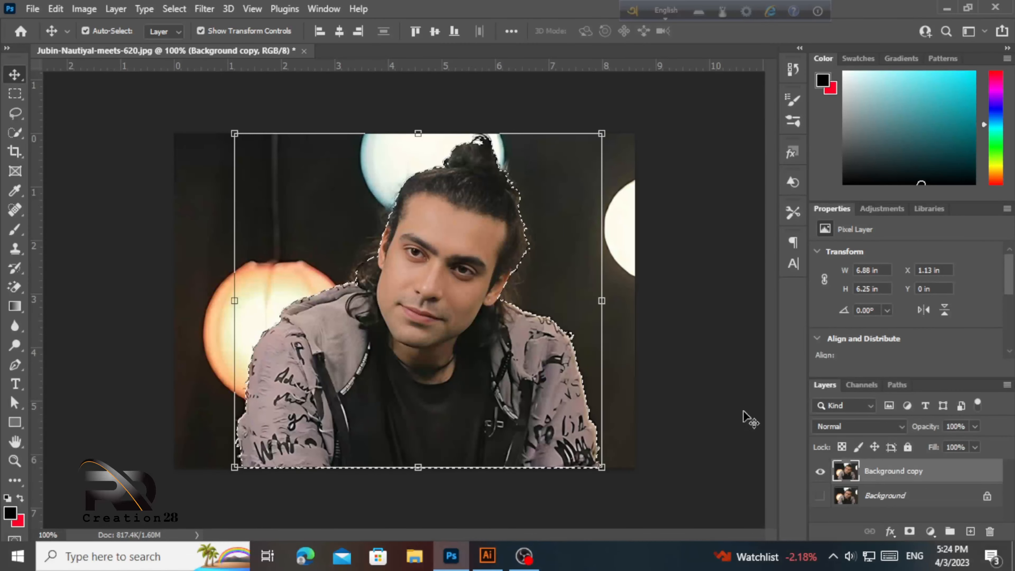
left_click(910, 531)
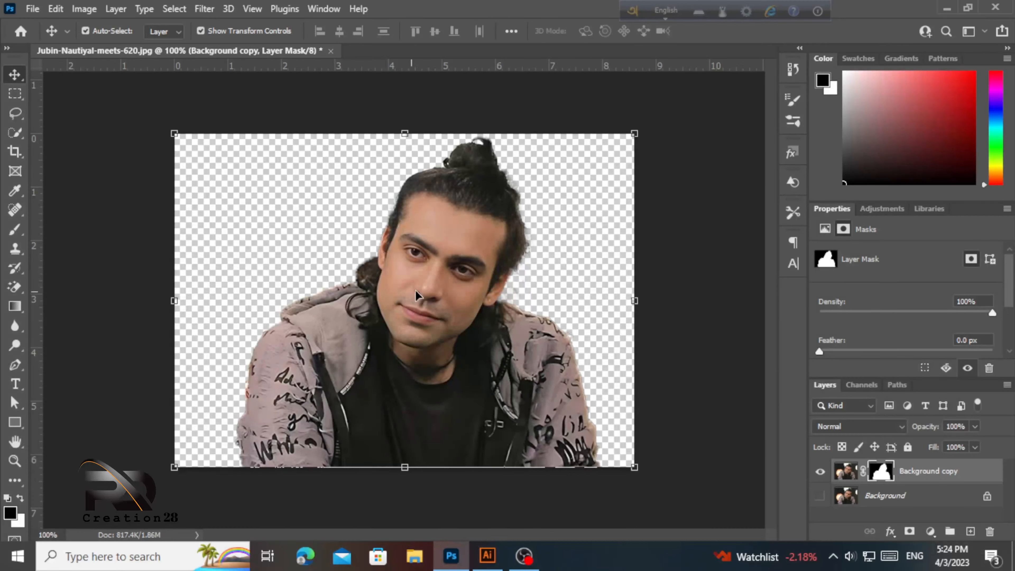
- Drag on the masked cut-out with the Move tool, leaving the man unchanged on transparency
mouse_move(418, 291)
left_mouse_down()
mouse_move(392, 273)
mouse_move(421, 296)
left_mouse_up()
- Convert the Background copy layer into a smart object
left_click(204, 11)
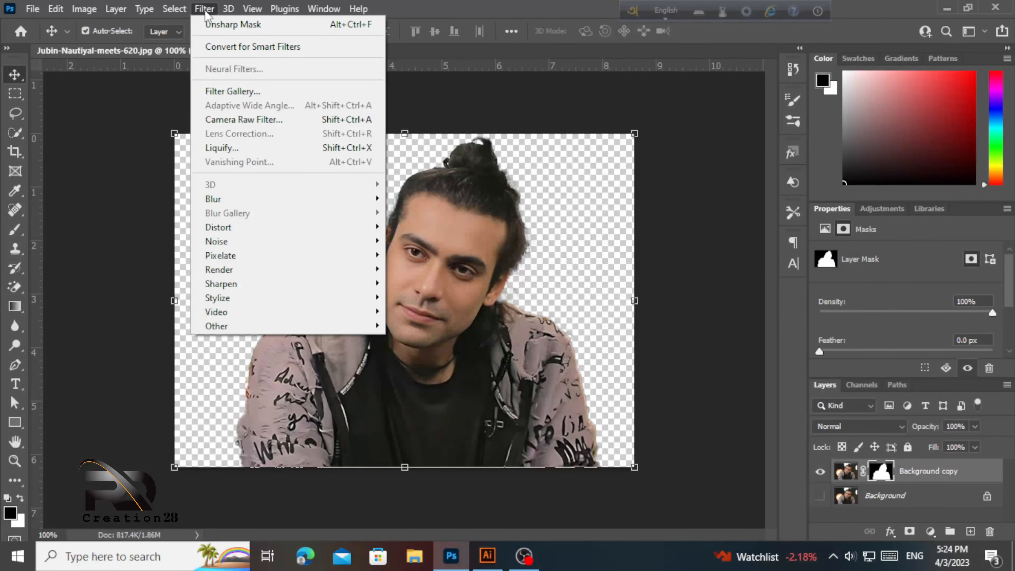
mouse_move(232, 303)
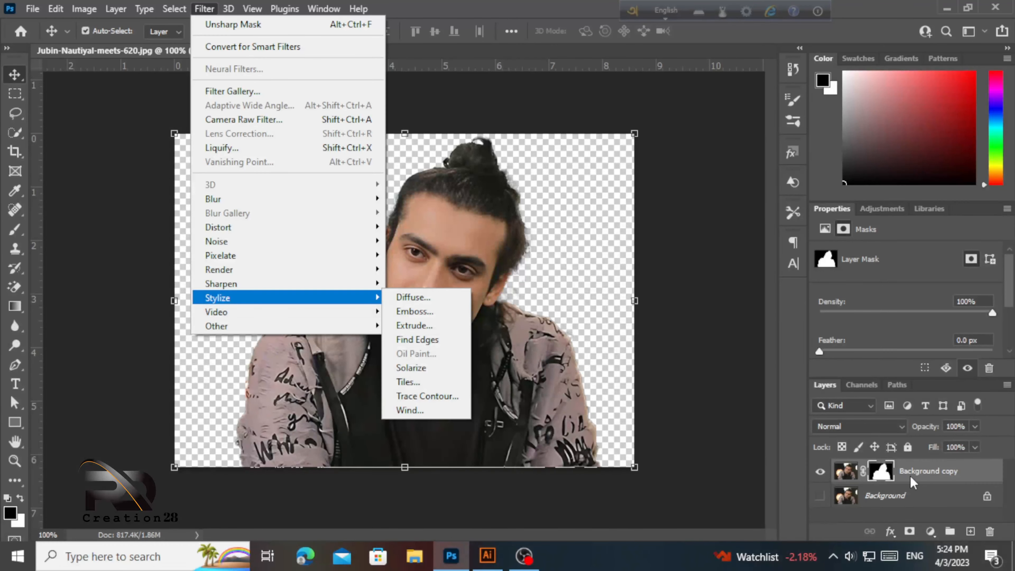
left_click(932, 478)
right_click(931, 479)
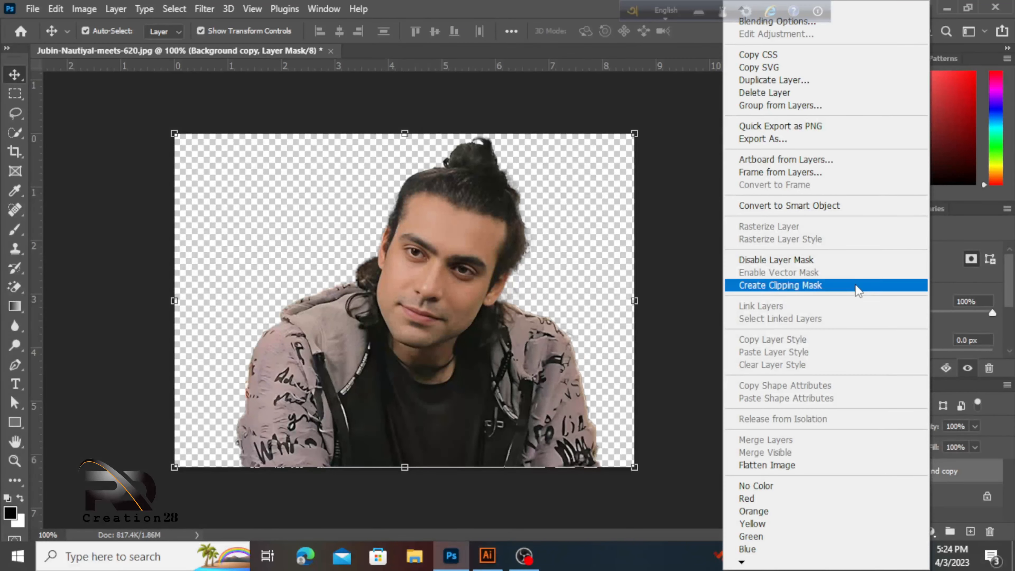
left_click(823, 205)
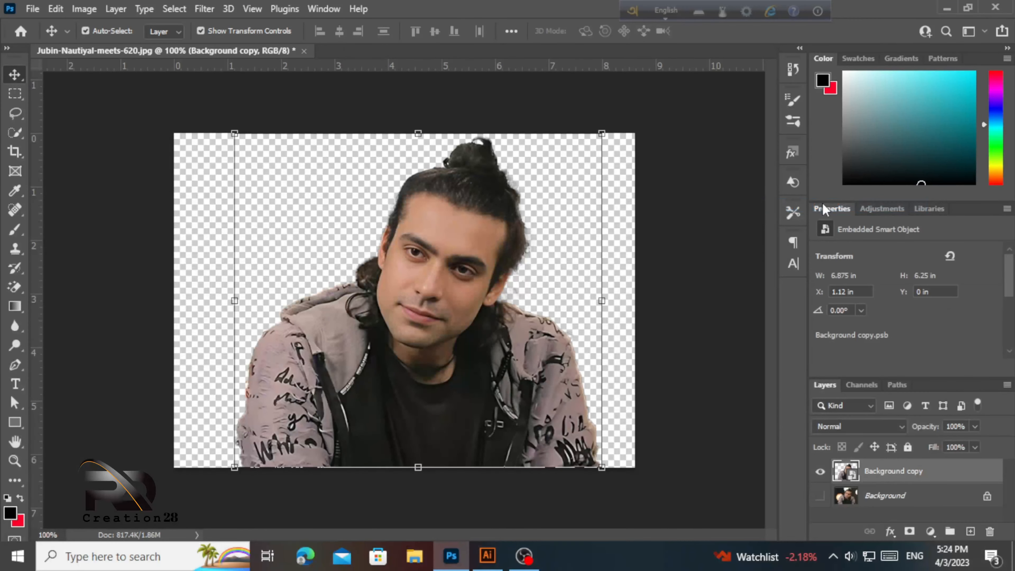
- Apply an Oil Paint smart filter with Stylization 5.1, Cleanliness 0.3 and Scale 0.1
left_click(204, 8)
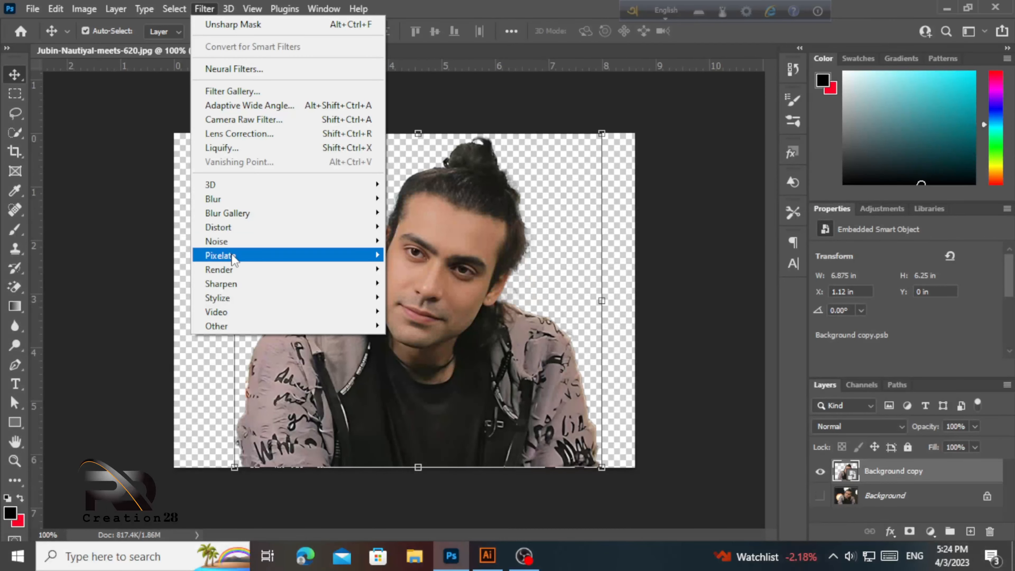
mouse_move(232, 285)
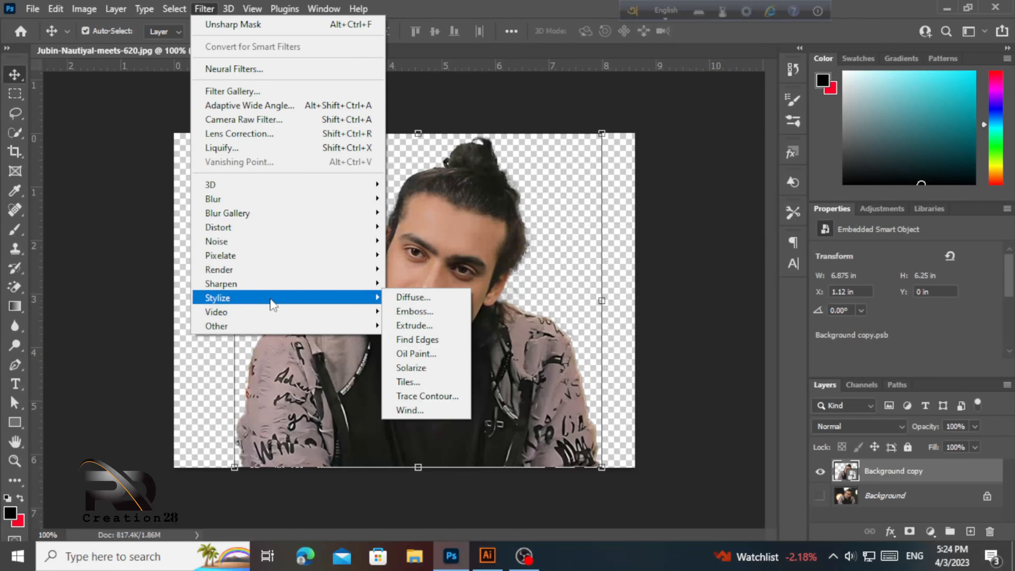
left_click(418, 352)
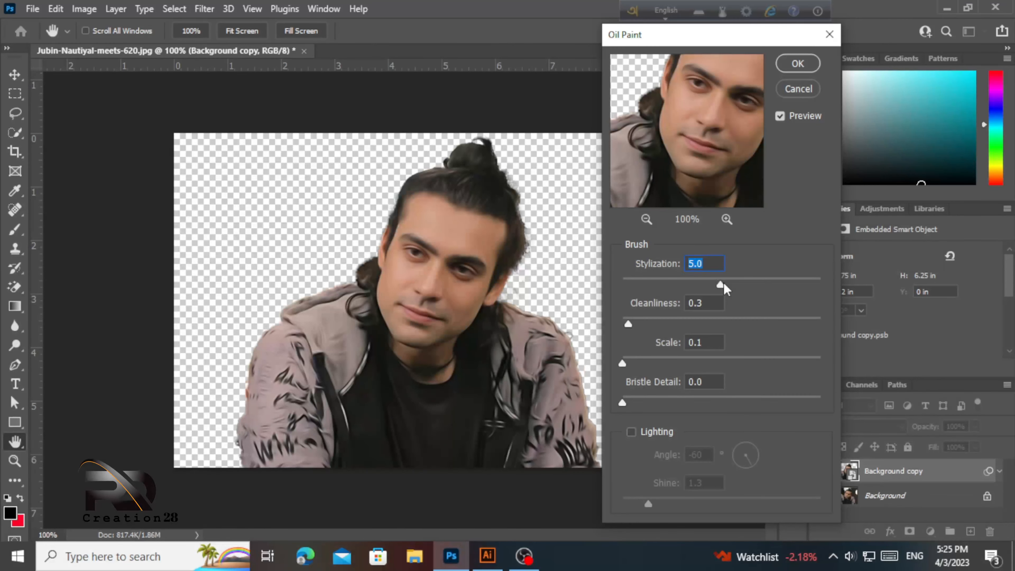
left_click_drag(721, 288, 723, 288)
left_click(798, 71)
key("v")
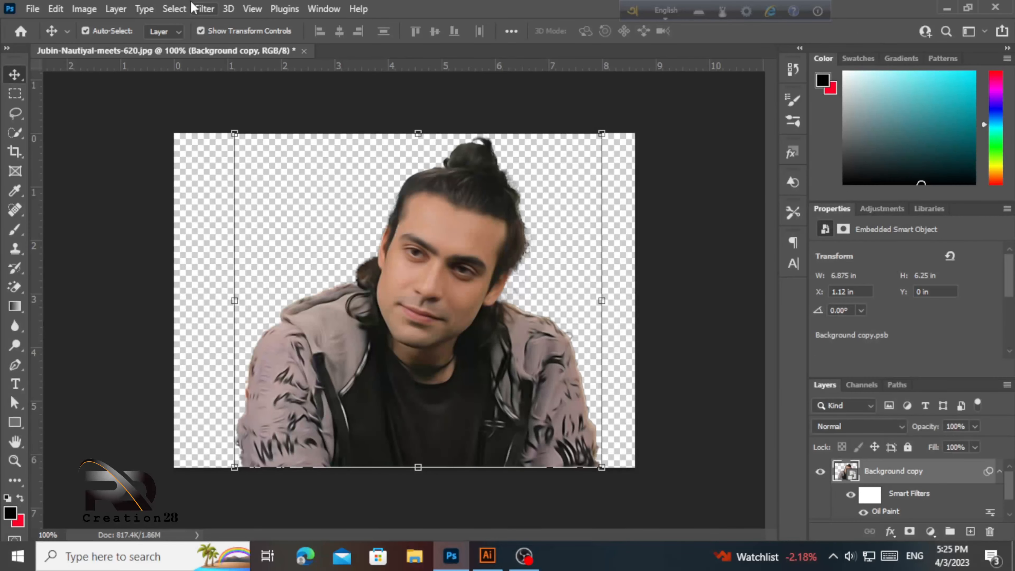
left_click(204, 9)
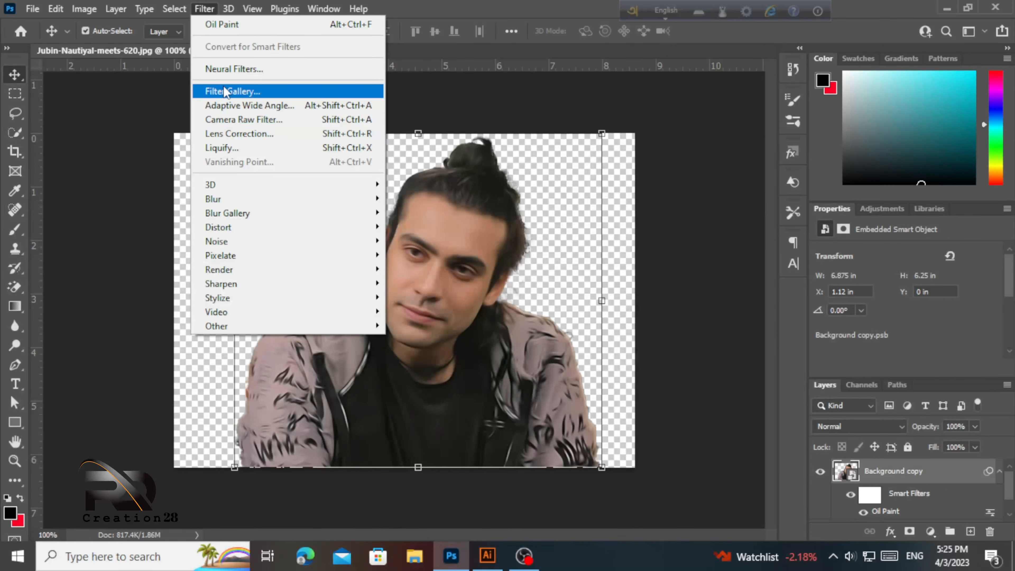
- Apply Artistic > Poster Edges from the Filter Gallery: Edge Thickness 10, Edge Intensity 0, Posterization 6
left_click(225, 92)
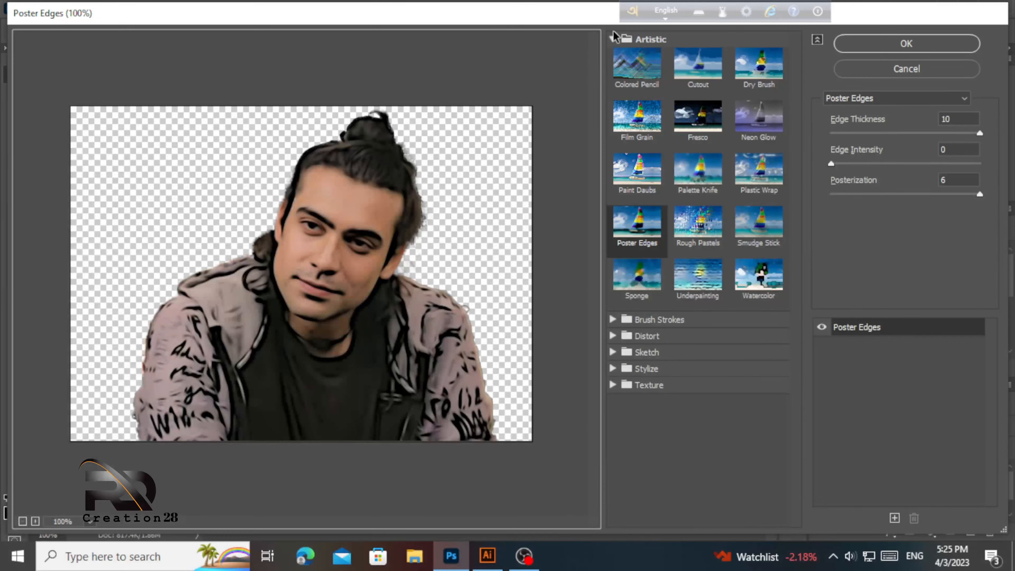
left_click(614, 39)
left_click(614, 39)
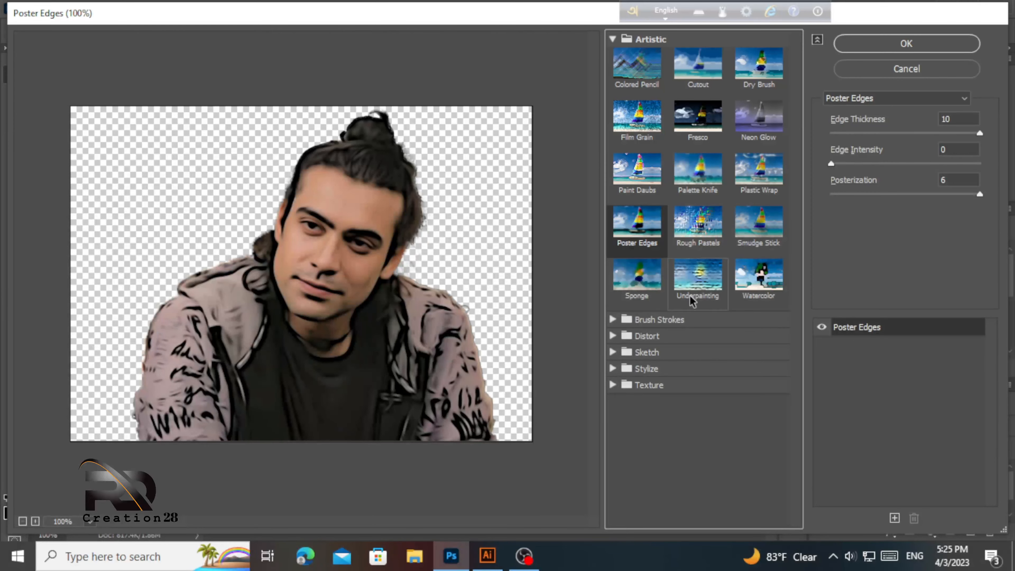
left_click(620, 324)
left_click(613, 325)
left_click(611, 352)
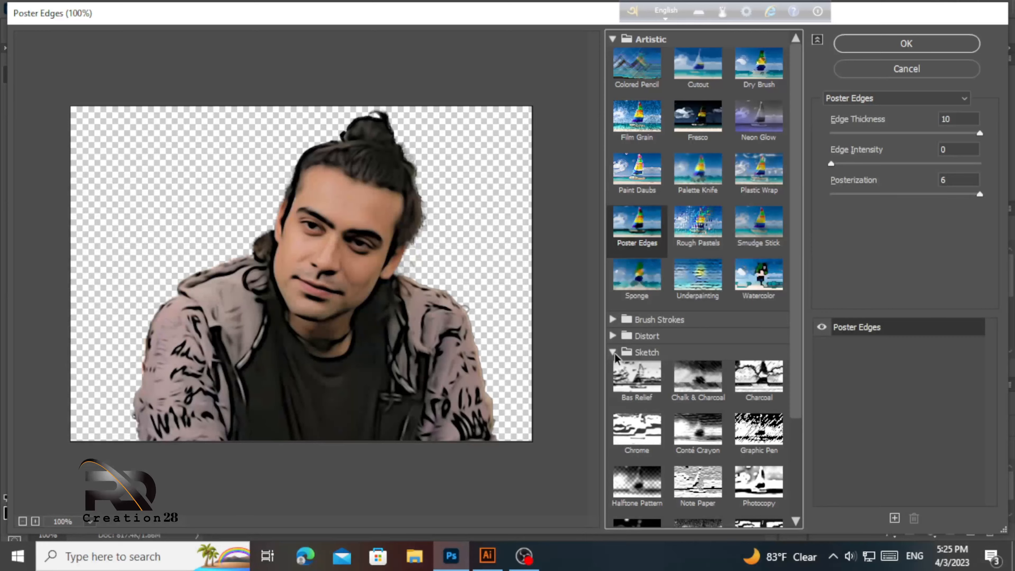
left_click(614, 352)
left_click(613, 334)
left_click(613, 334)
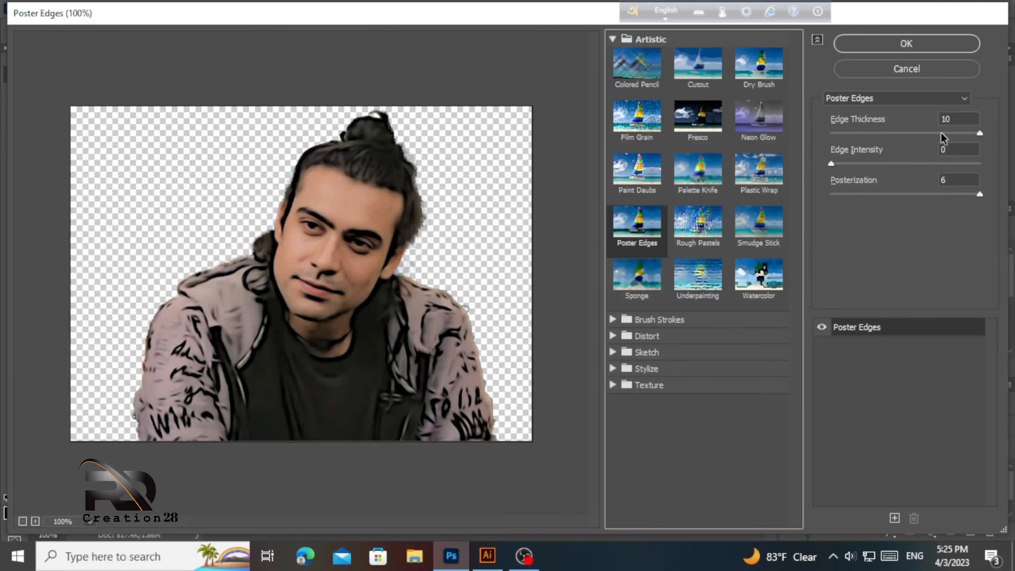
left_click_drag(938, 132, 1007, 137)
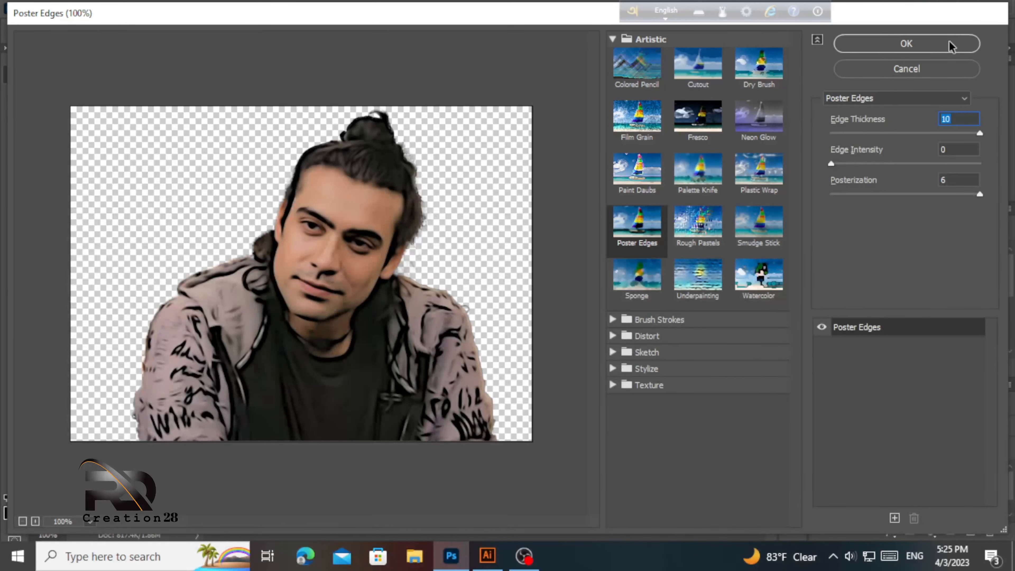
left_click(906, 43)
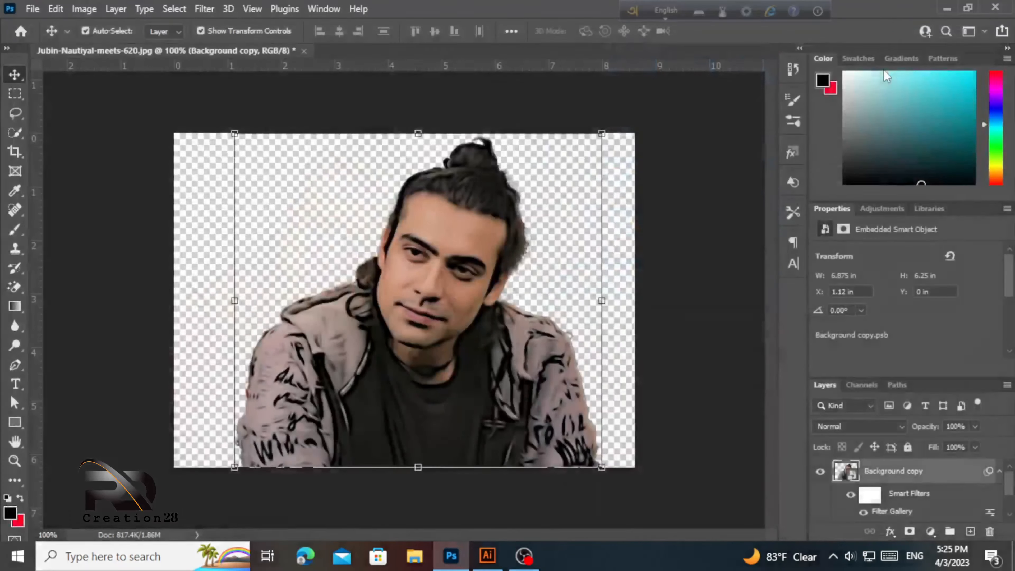
- Add a Surface Blur smart filter with Radius 20 pixels and Threshold 10 levels
left_click(205, 9)
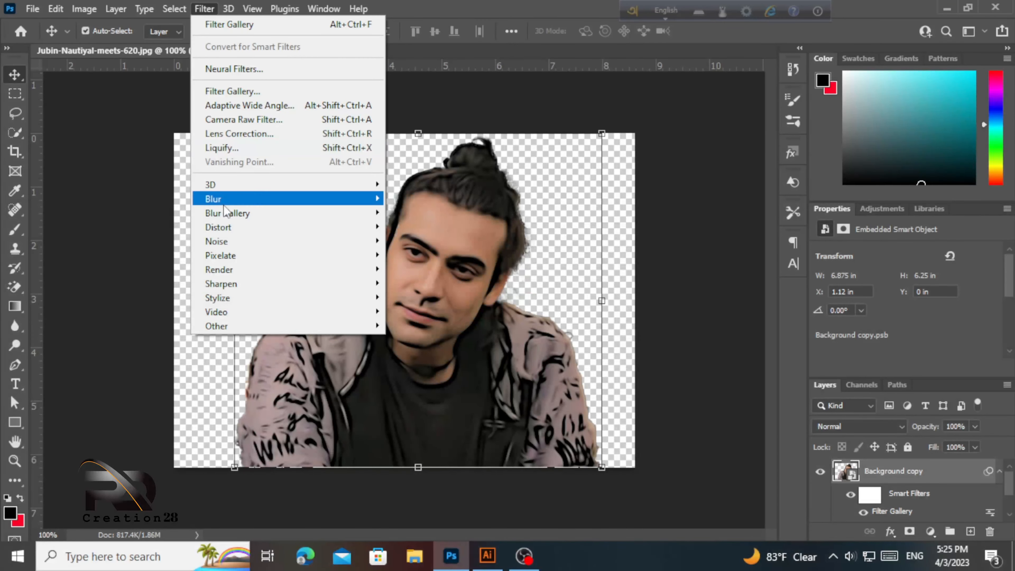
mouse_move(231, 202)
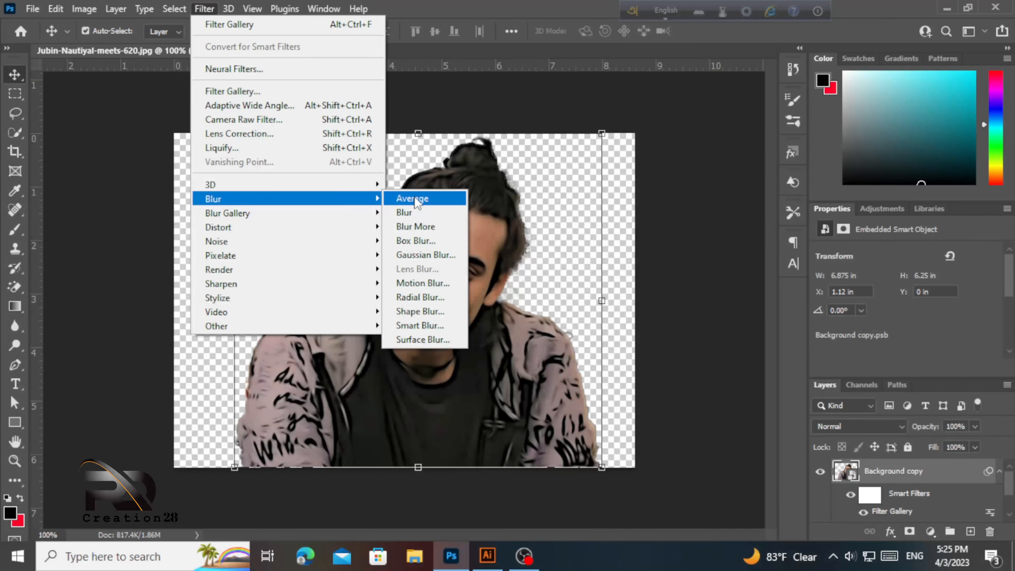
left_click(423, 340)
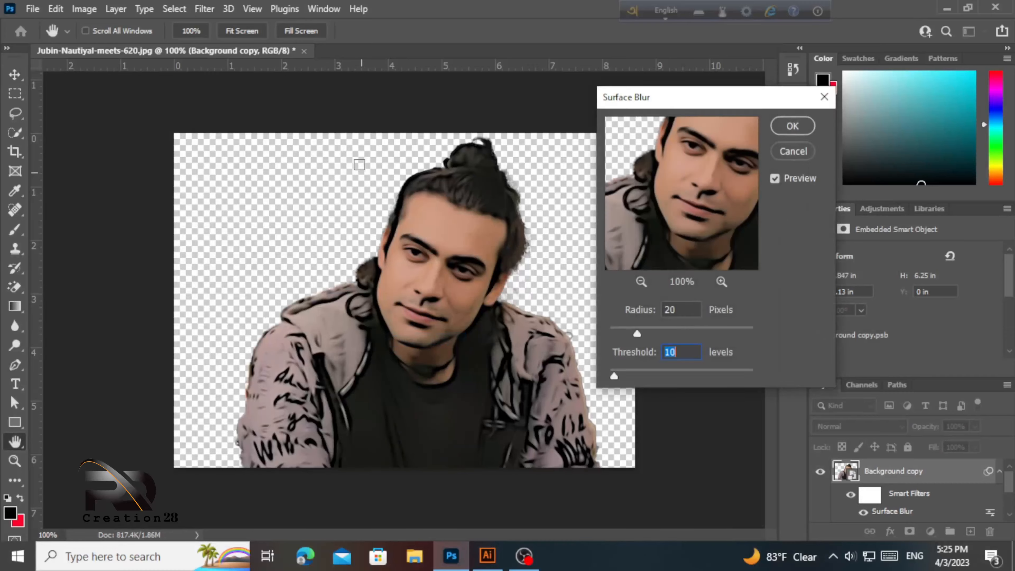
left_click(793, 126)
- Add an Unsharp Mask smart filter at Amount 150%, Radius 8.0 pixels, Threshold 8 levels
key("v")
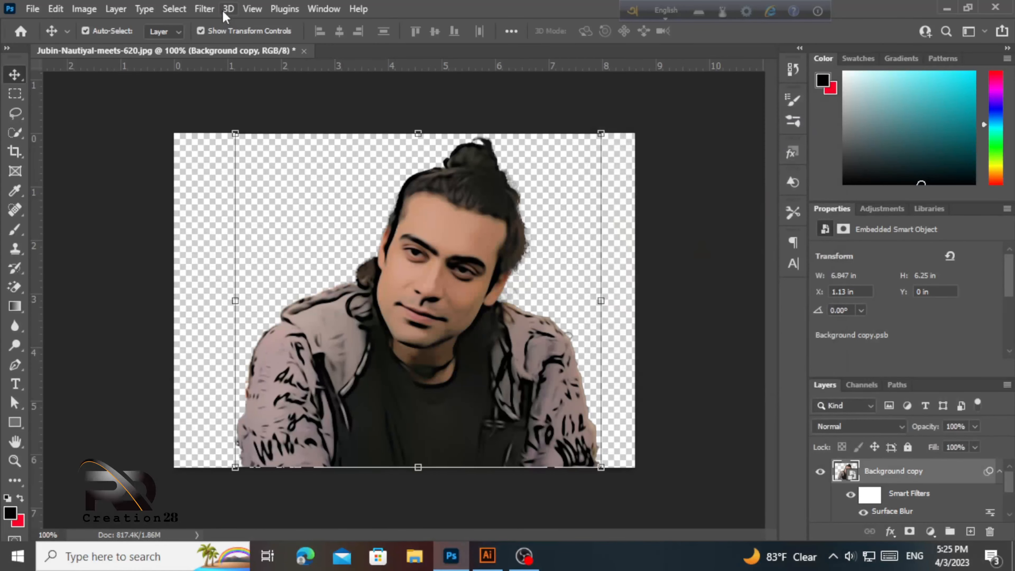
left_click(198, 8)
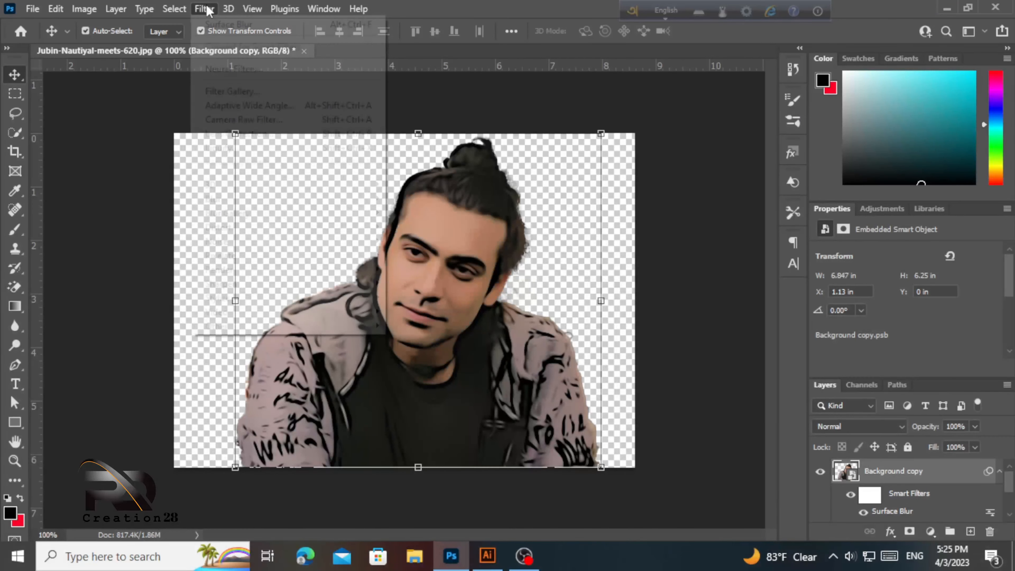
mouse_move(219, 227)
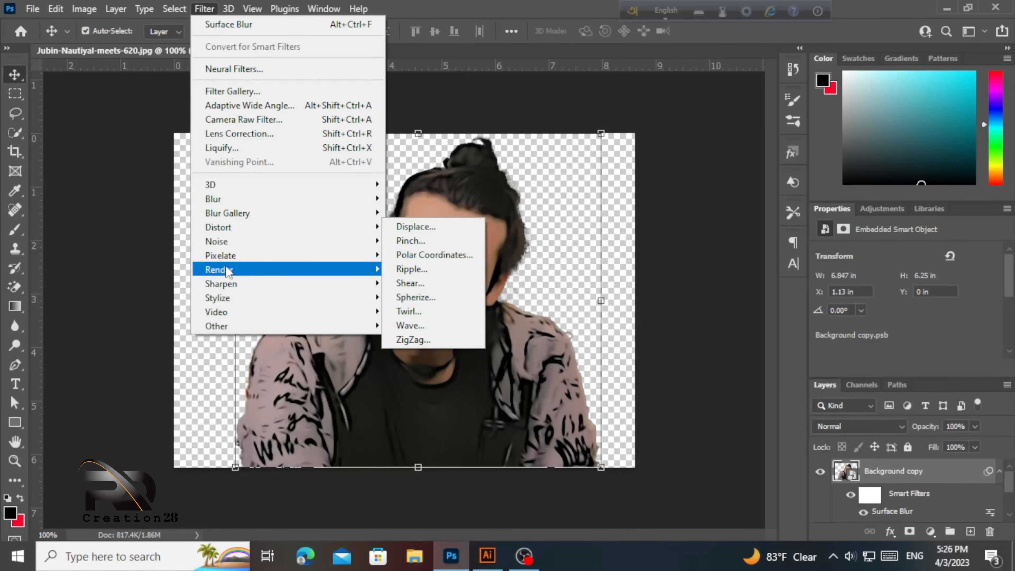
mouse_move(226, 285)
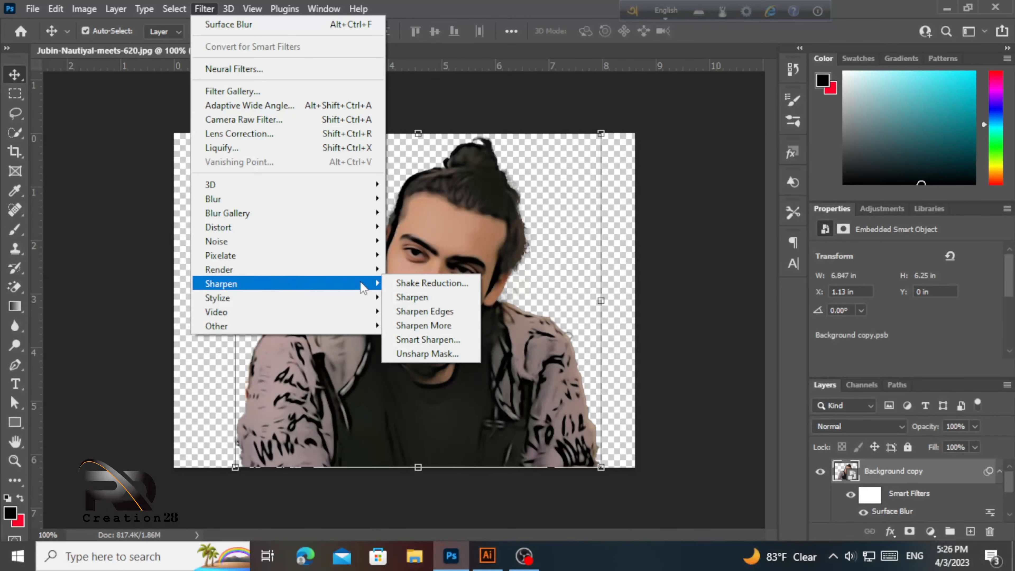
left_click(412, 354)
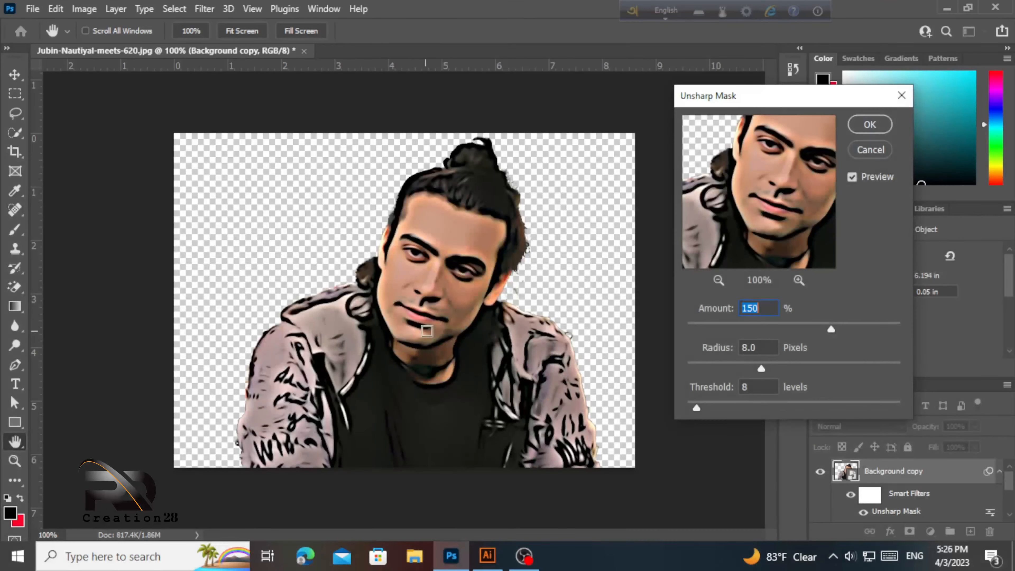
left_click(867, 124)
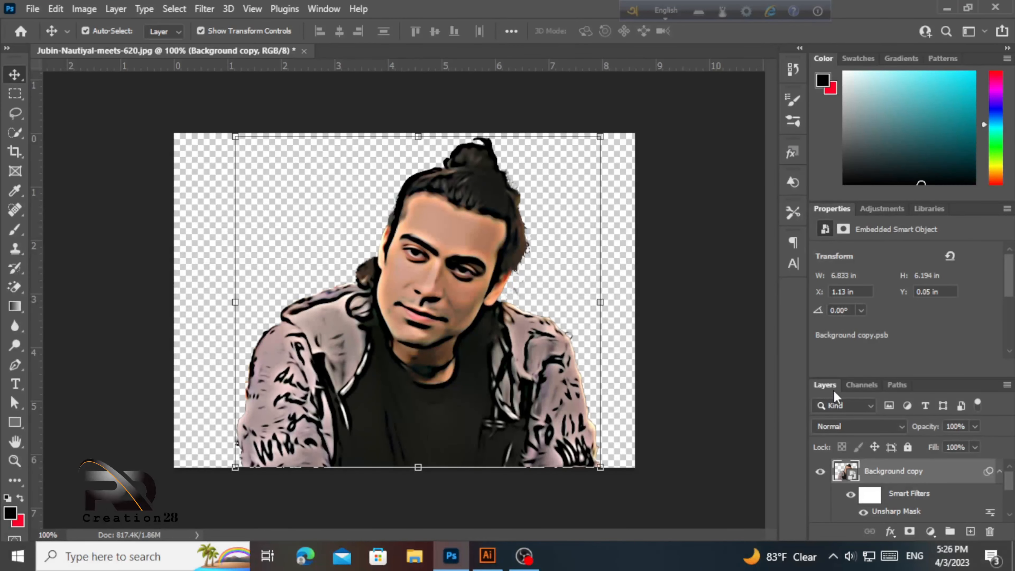
left_click_drag(834, 393, 618, 134)
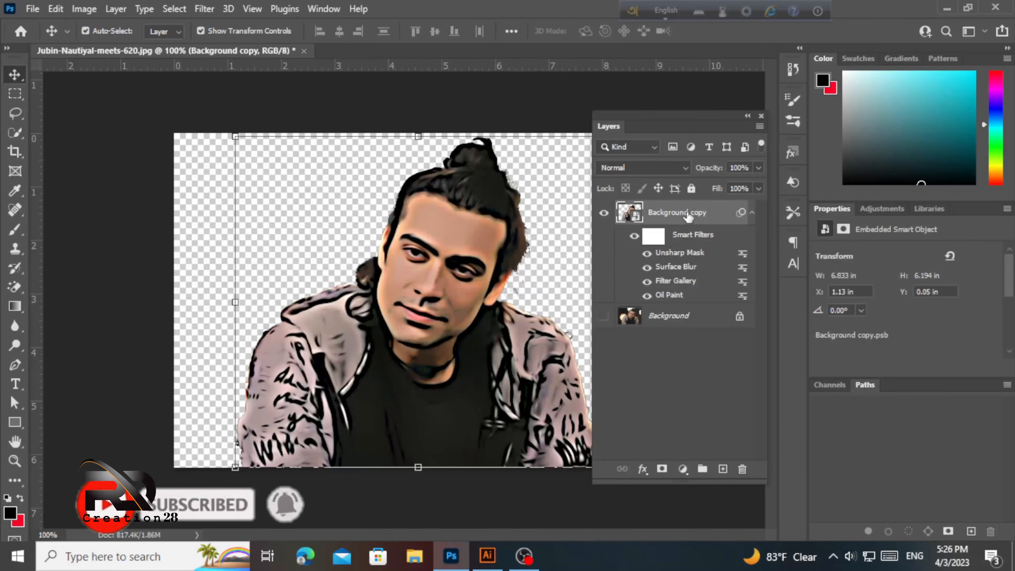
- Collapse the Smart Filters list under Background copy in the floating Layers panel
left_click(752, 212)
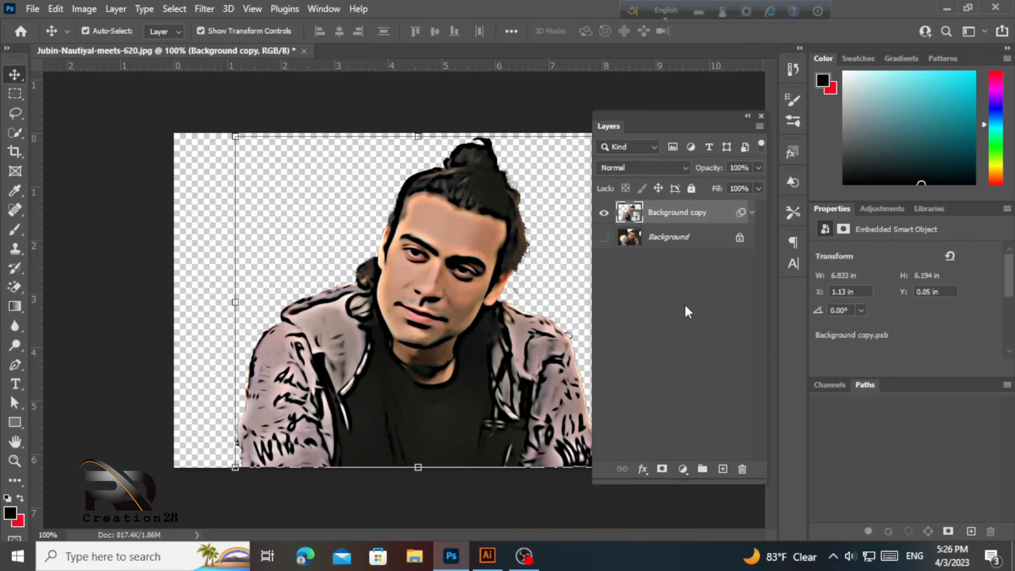
- Add Levels, Hue/Saturation and Posterize adjustment layers above the portrait
left_click(683, 470)
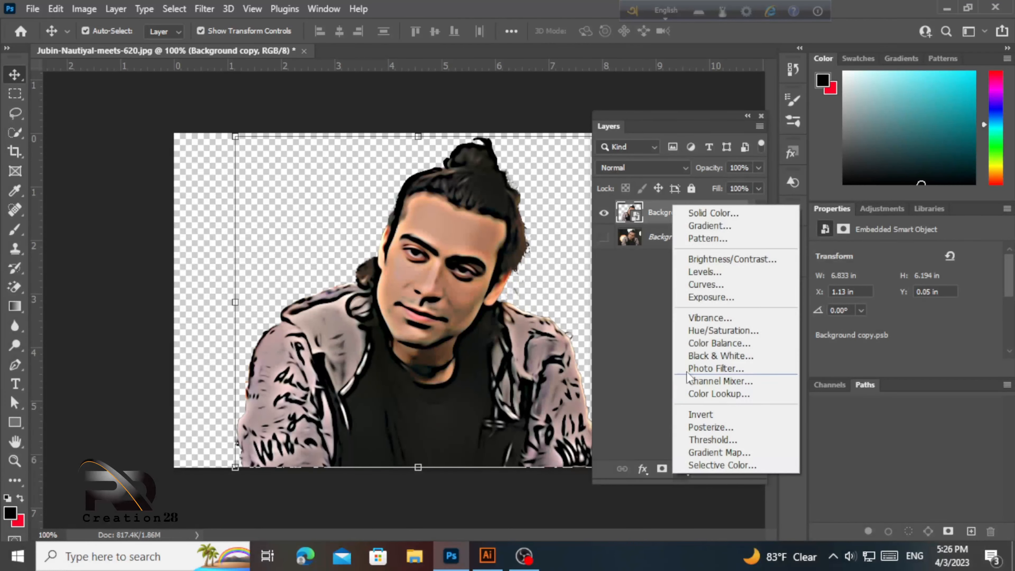
left_click(659, 269)
left_click(684, 470)
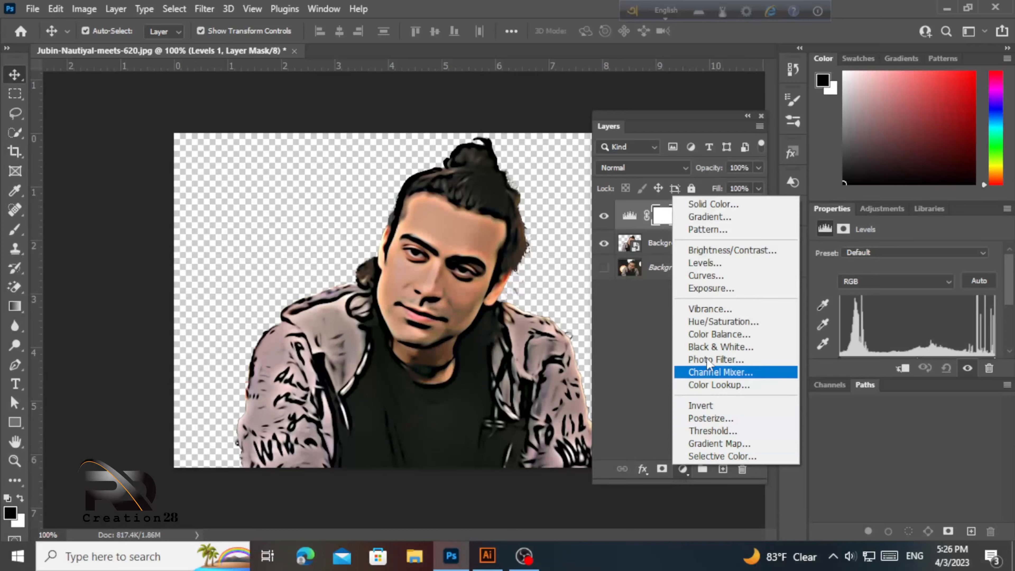
left_click(708, 322)
left_click(683, 470)
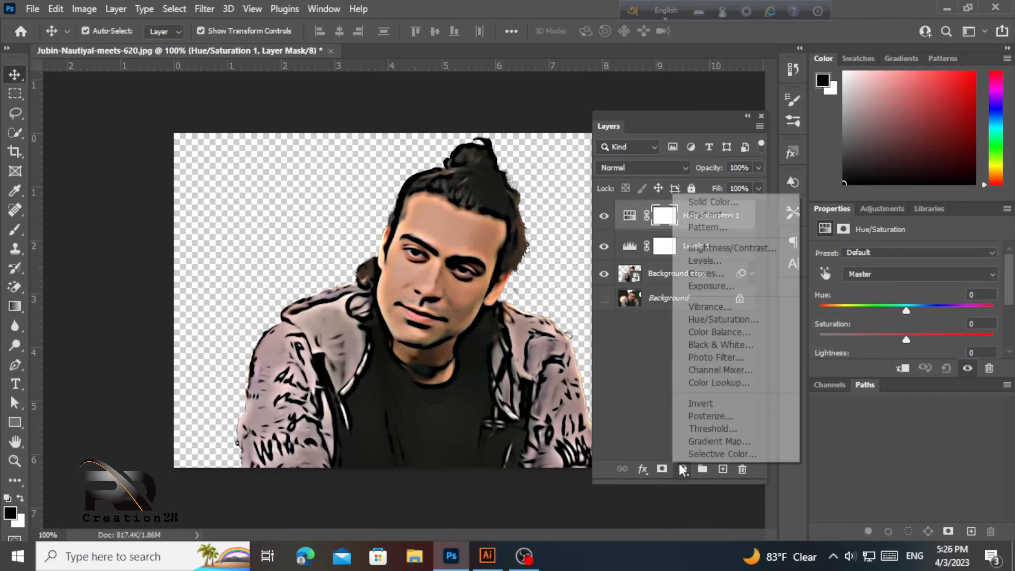
left_click(705, 416)
- Set Hue/Saturation to Hue -12, Saturation -100, and Levels white input 227, gamma 0.87
left_click(708, 256)
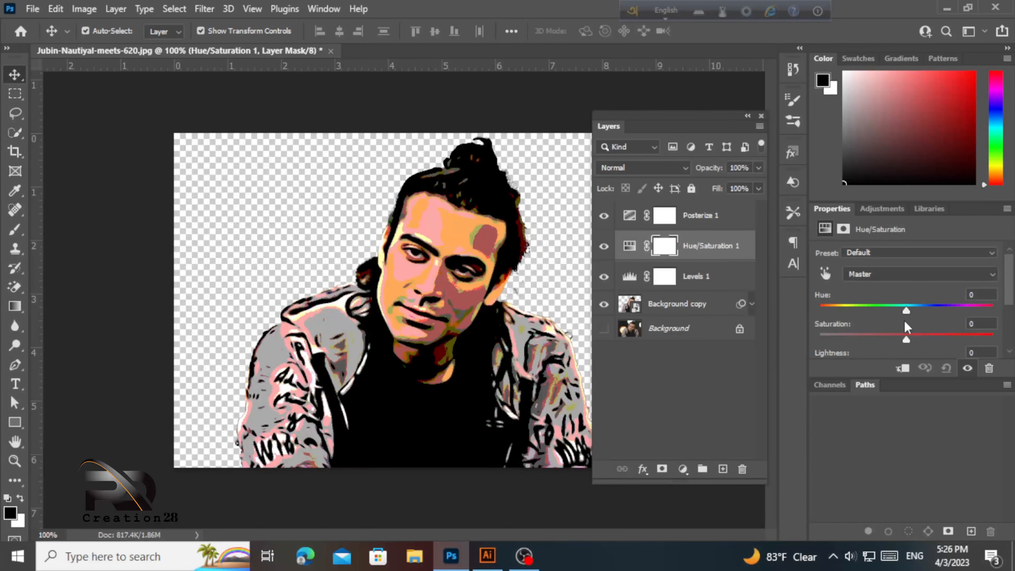
left_click_drag(907, 310, 815, 339)
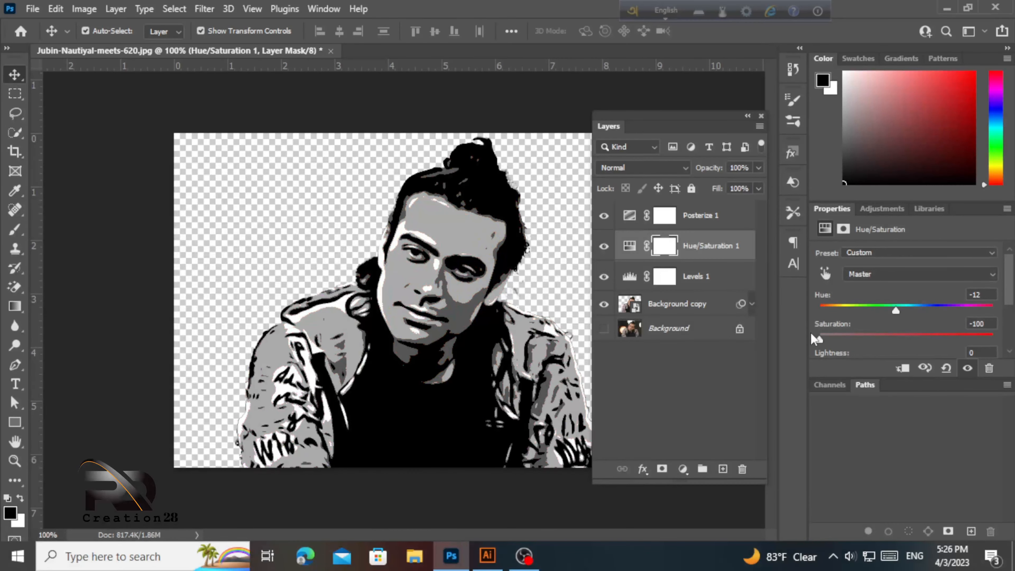
left_click(704, 280)
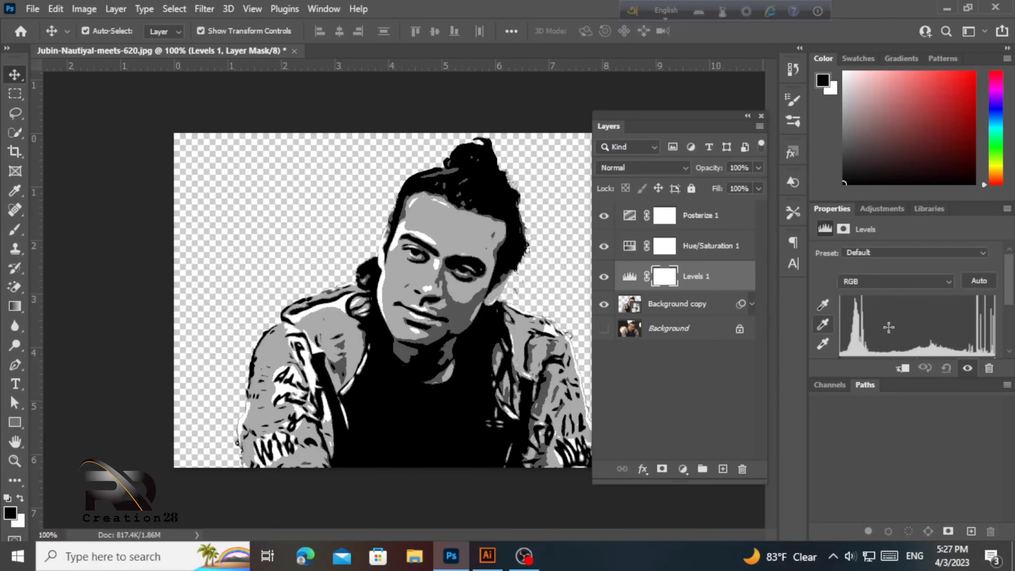
scroll(854, 351, "down", 3)
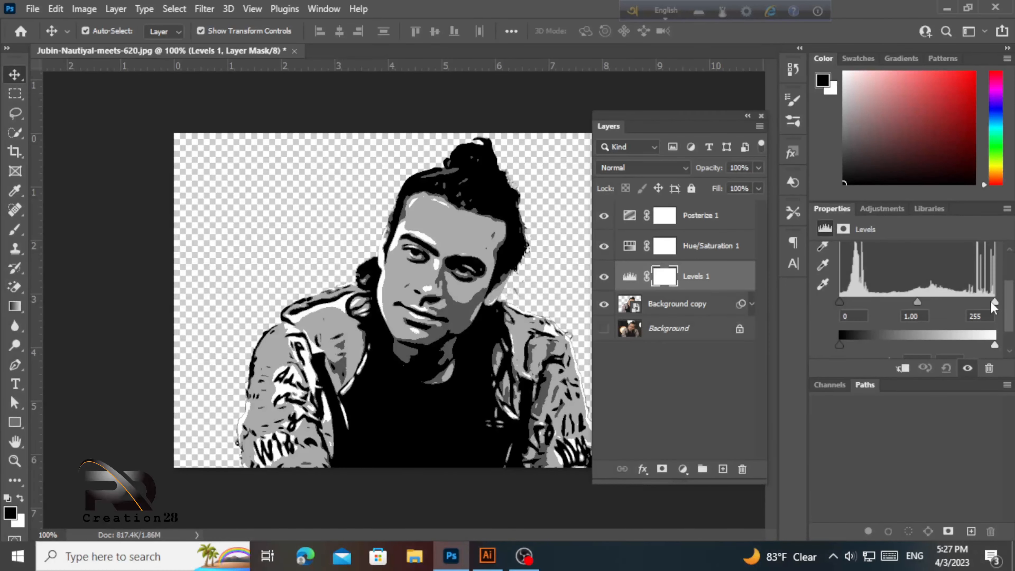
left_click_drag(991, 302, 978, 302)
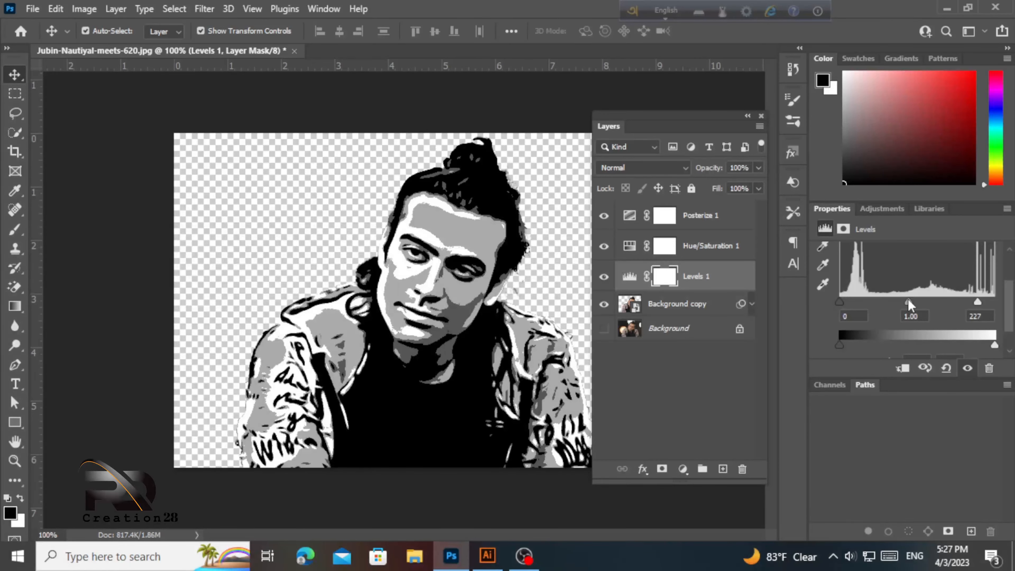
left_click_drag(908, 303, 915, 305)
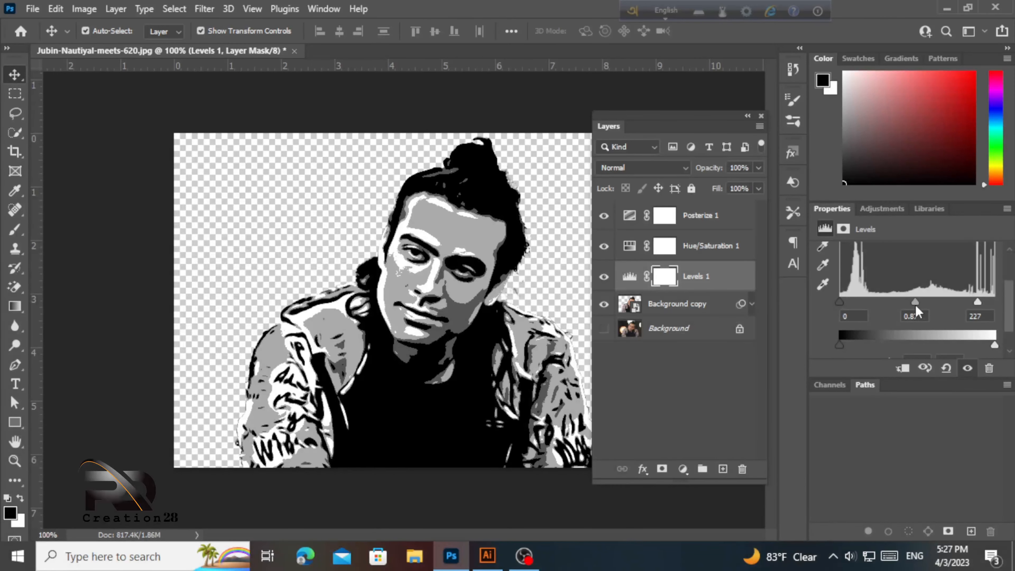
left_click(699, 224)
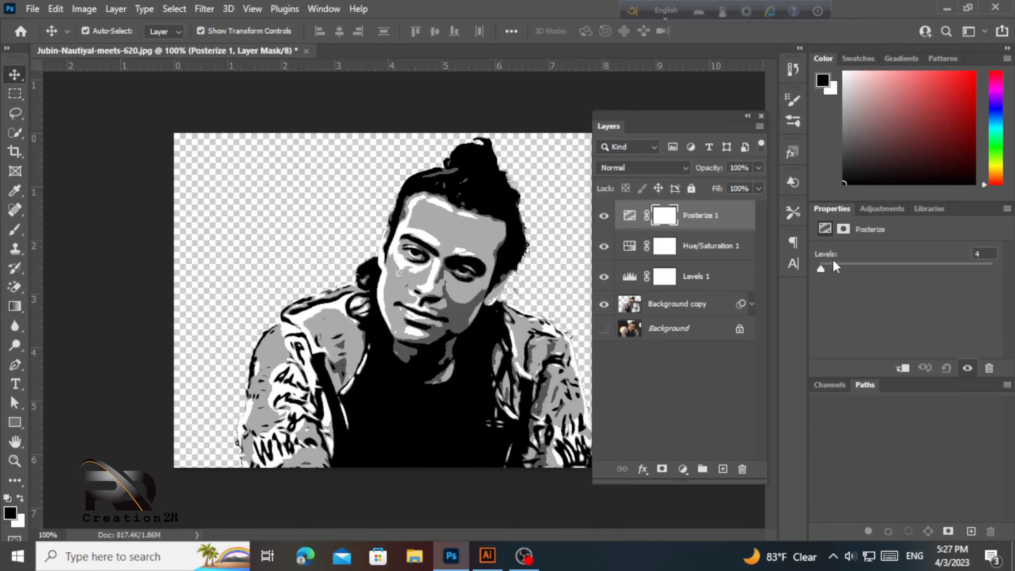
- Try Posterize levels of 2 and 5, then settle on 4
double_click(981, 256)
type("2")
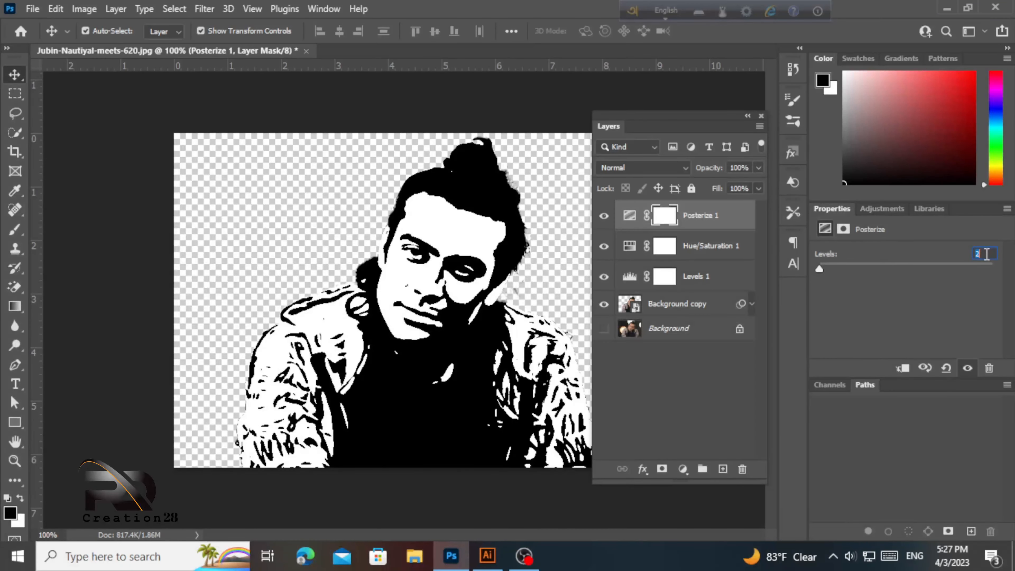
key("Up")
key("Up")
key("Up")
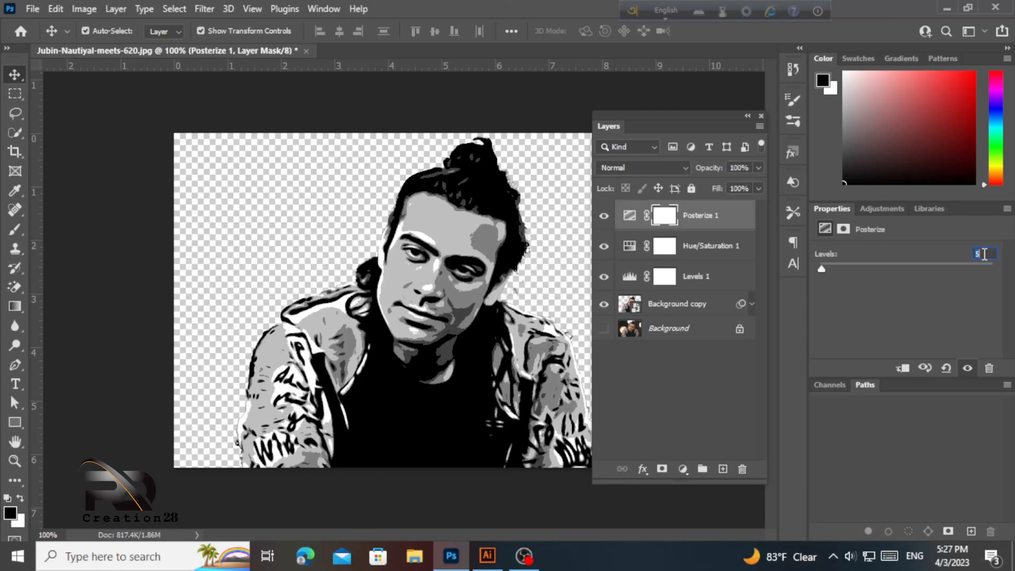
key("Down")
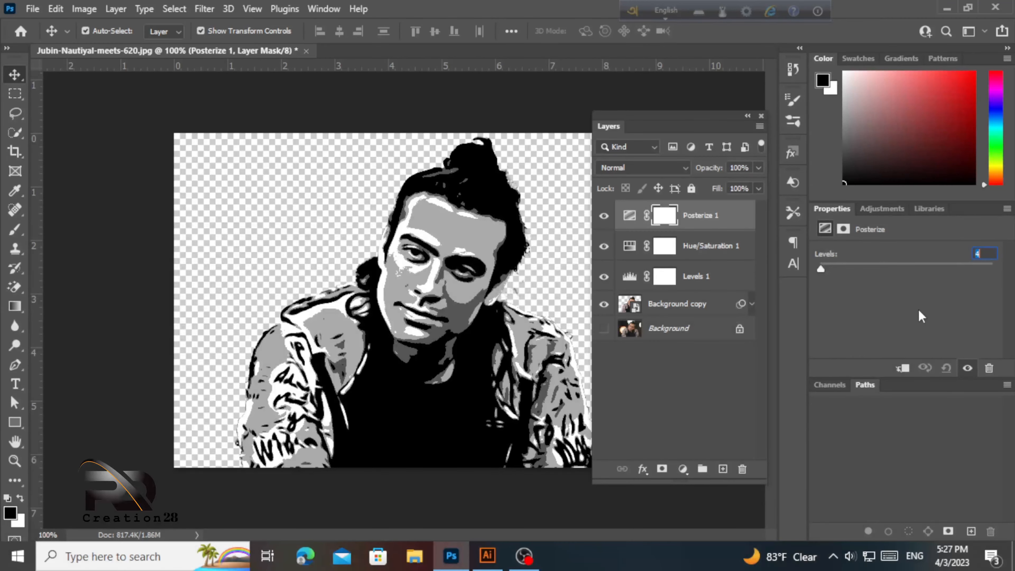
- Collapse and re-expand the Layers panel, then switch between the Posterize 1 and Background copy layers
left_click(747, 116)
left_click(633, 118)
left_click(709, 308)
left_click(720, 216)
left_click(690, 306)
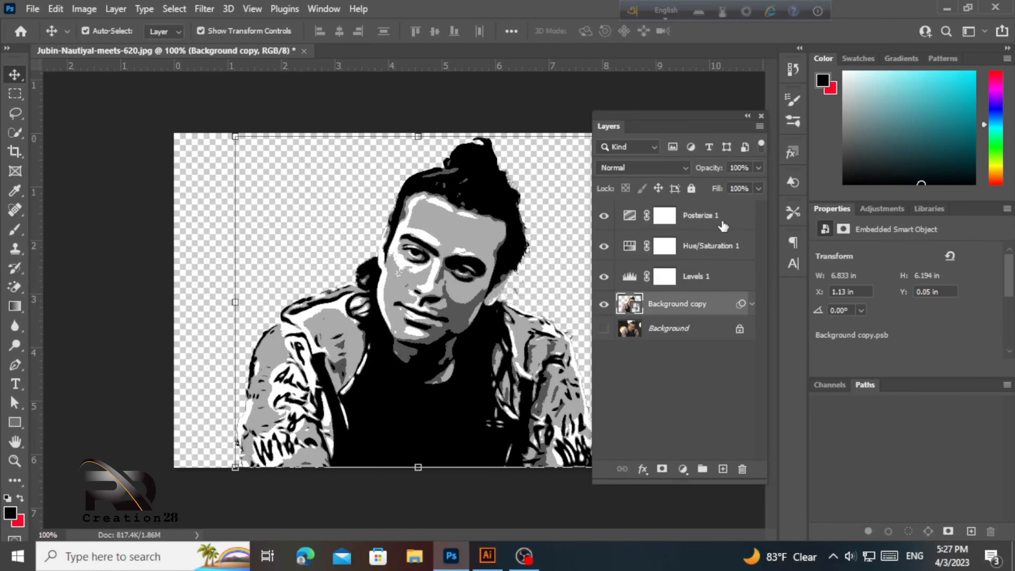
left_click(721, 217)
left_click(701, 314)
left_click(710, 224)
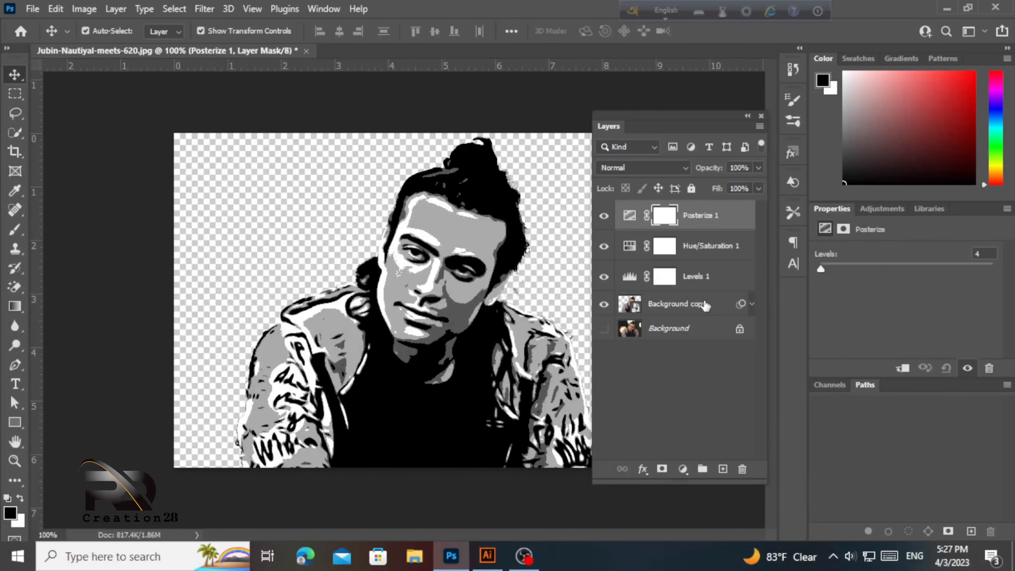
left_click(706, 306)
left_click(714, 226)
left_click(703, 304)
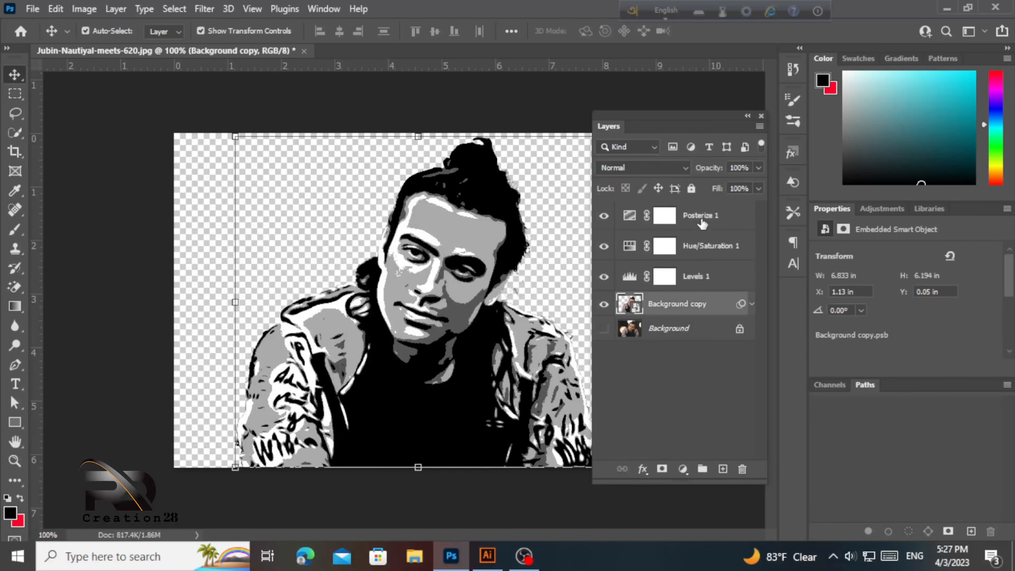
left_click(704, 224)
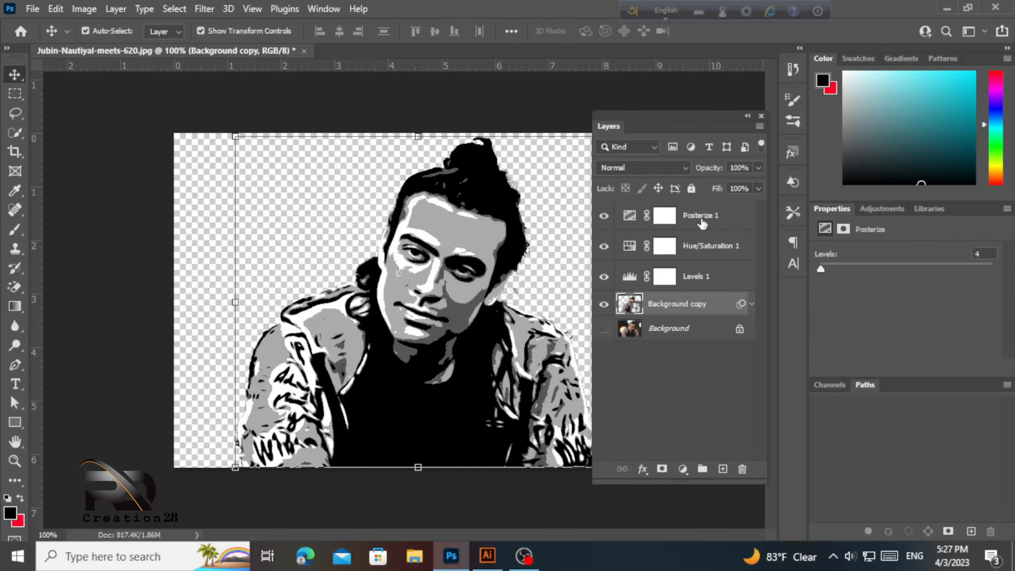
- Select Posterize 1, Hue/Saturation 1, Levels 1 and Background copy together as one range
left_click(721, 248, "ctrl")
left_click(707, 286, "ctrl")
left_click(701, 309, "ctrl")
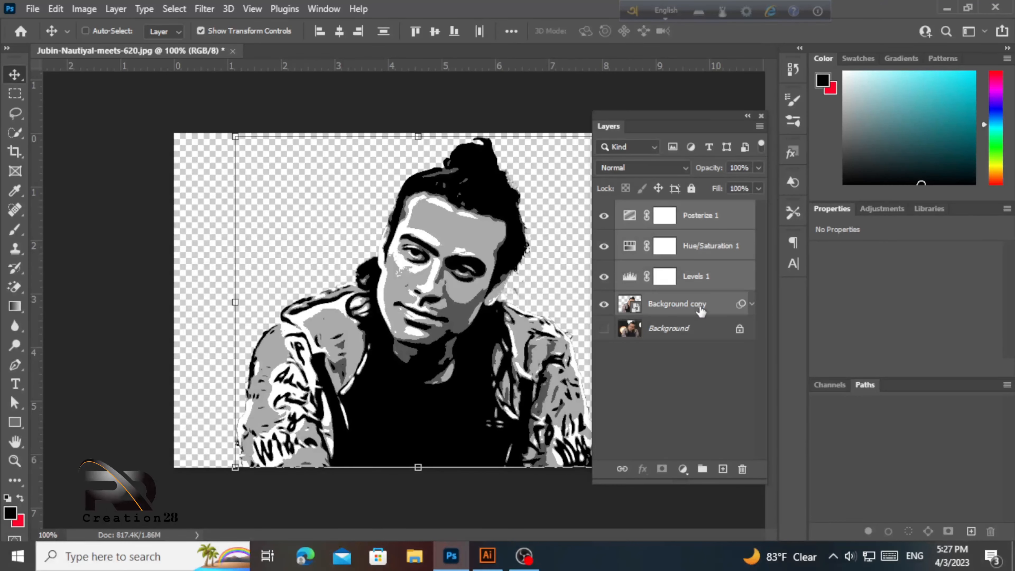
left_click(693, 226)
left_click(697, 381)
left_click(714, 224)
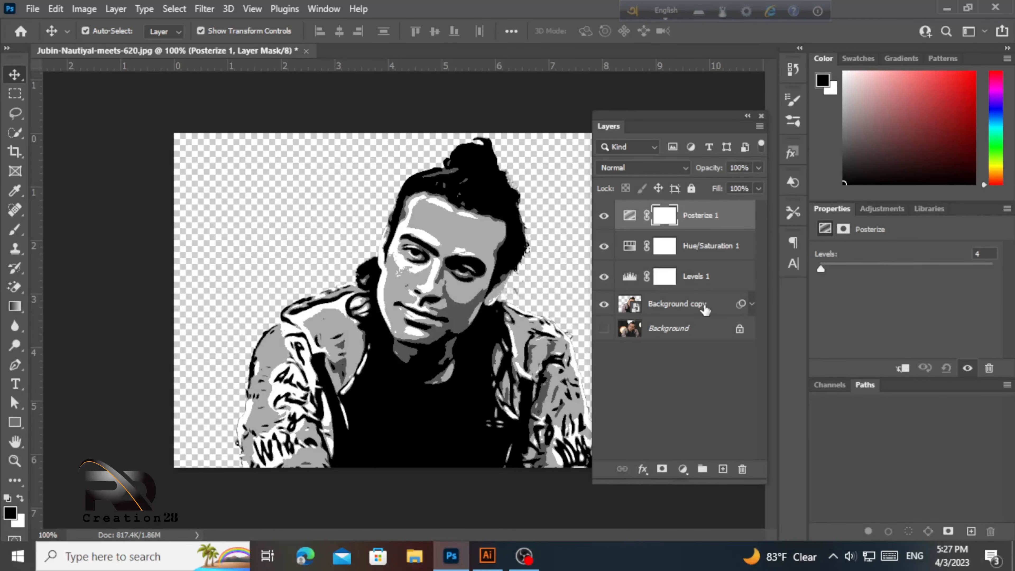
left_click(705, 309, "shift")
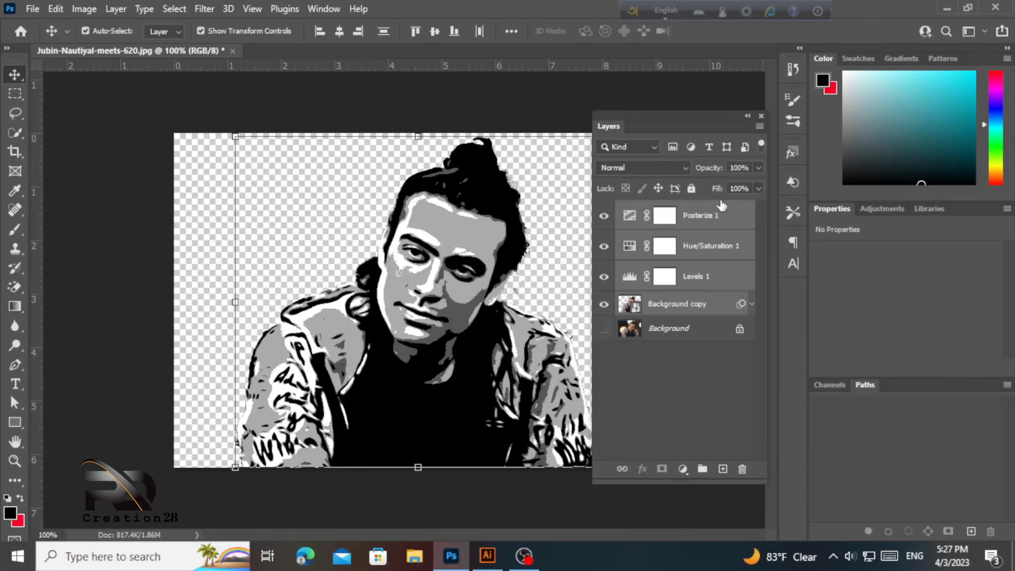
- Merge the four selected layers with Ctrl+E, move the Layers panel aside, and nudge the portrait left
right_click(696, 278)
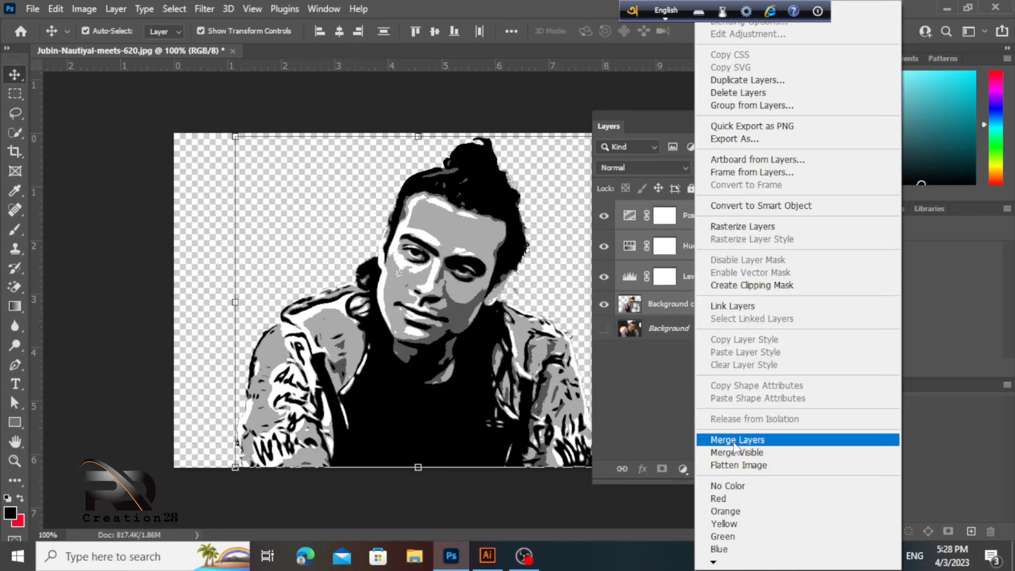
left_click(673, 409)
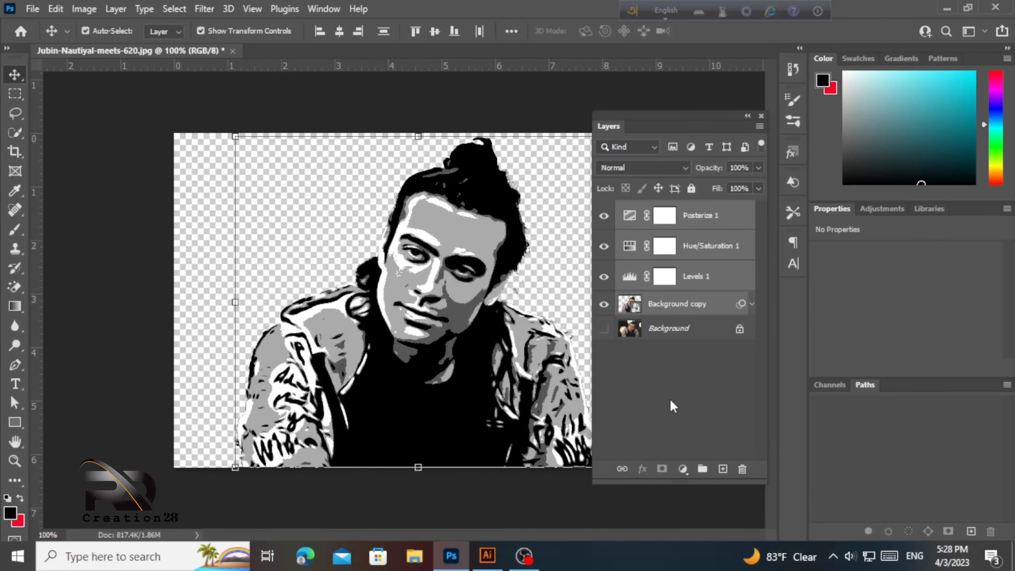
key("ctrl+e")
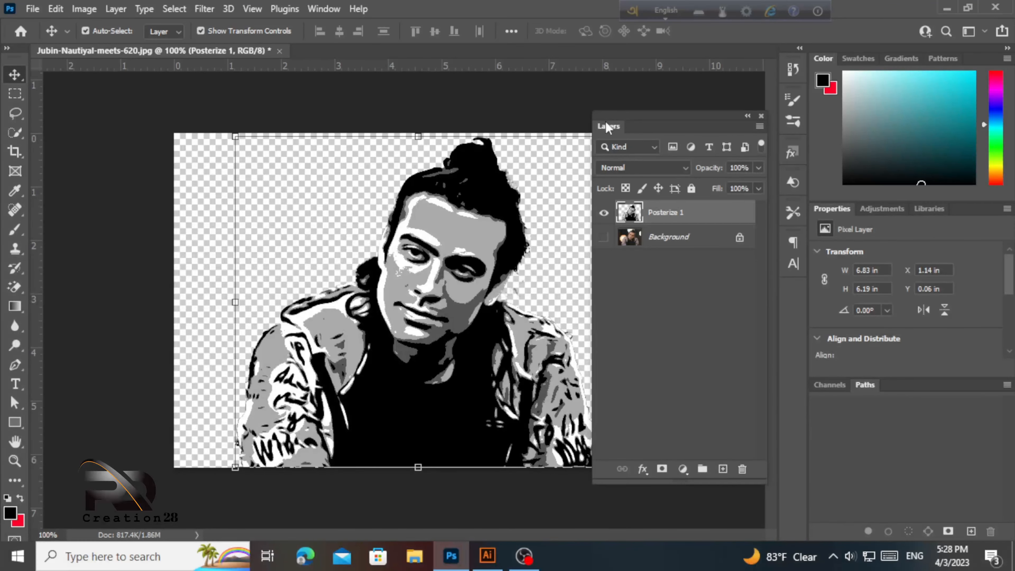
left_click_drag(608, 125, 819, 386)
mouse_move(442, 249)
left_mouse_down()
mouse_move(418, 256)
mouse_move(443, 255)
left_mouse_up()
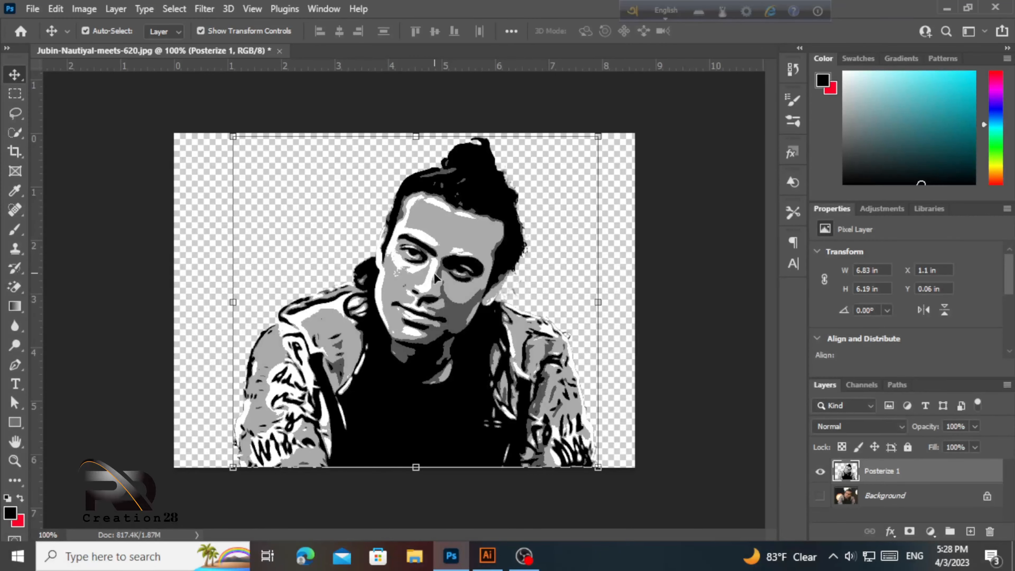
- Save a JPEG copy as 'vector image.jpg', replacing the existing file with default JPEG options
left_click(32, 7)
left_click(76, 203)
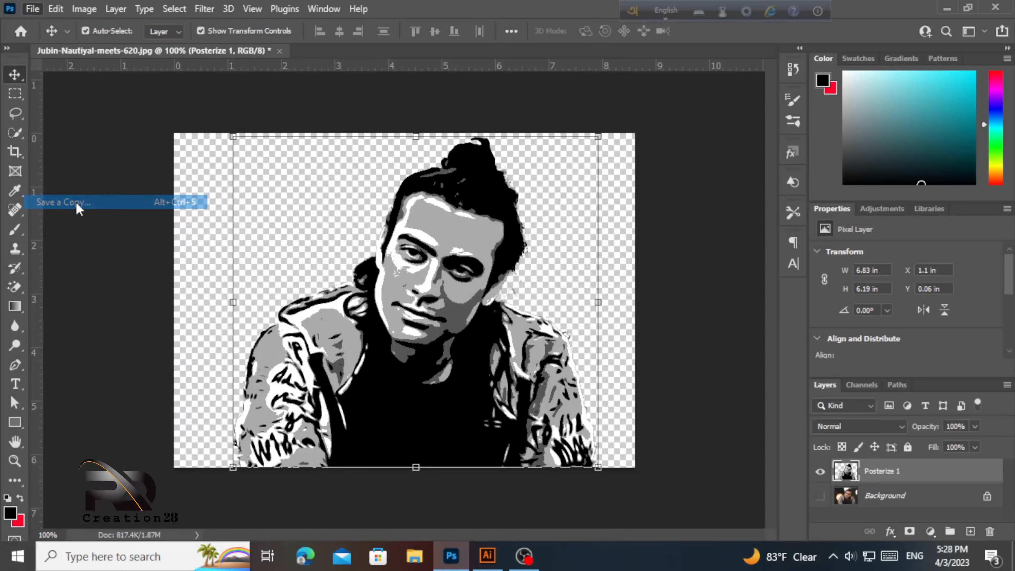
left_click(179, 160)
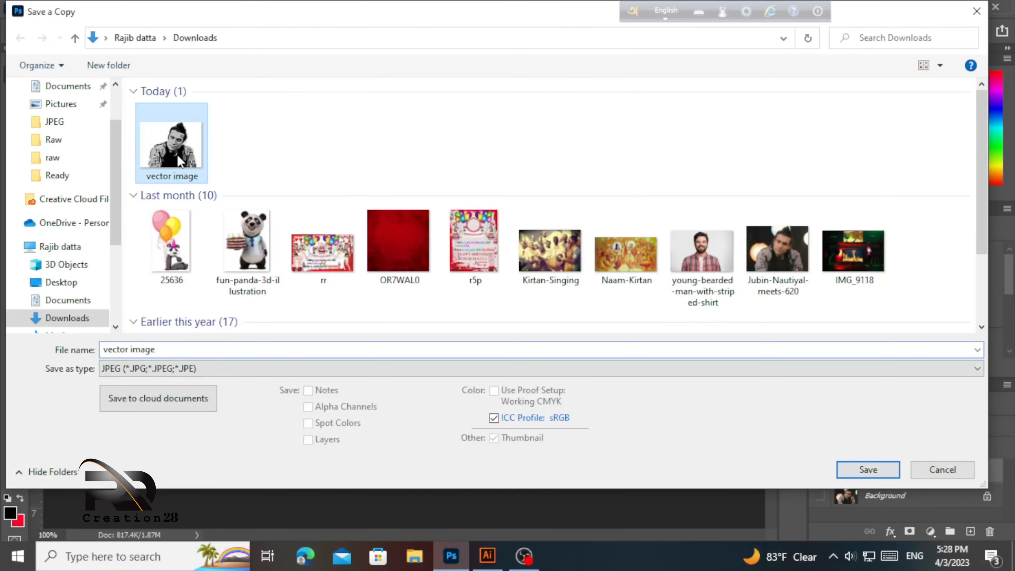
left_click(193, 351)
left_click(868, 469)
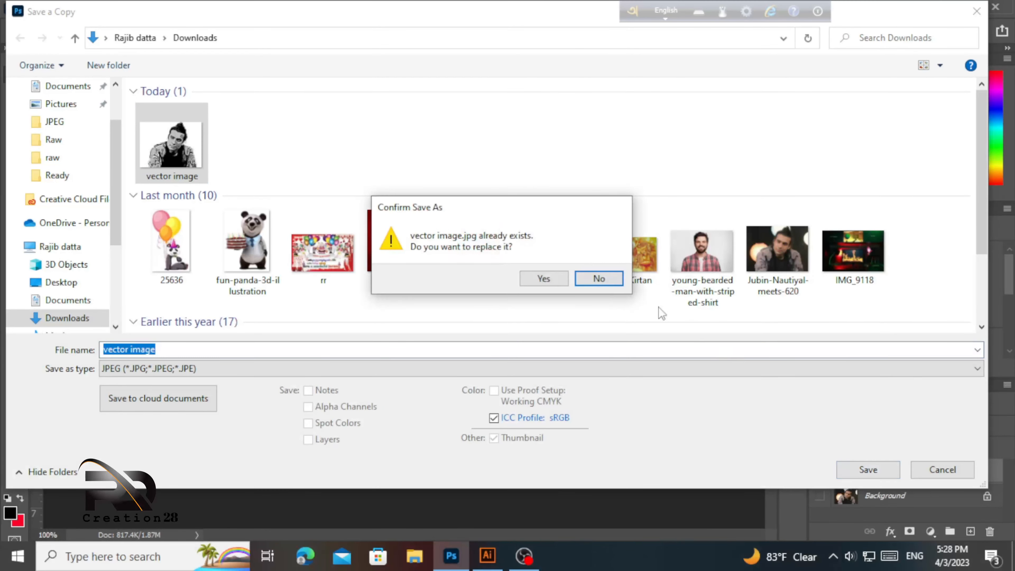
left_click(547, 278)
left_click(614, 144)
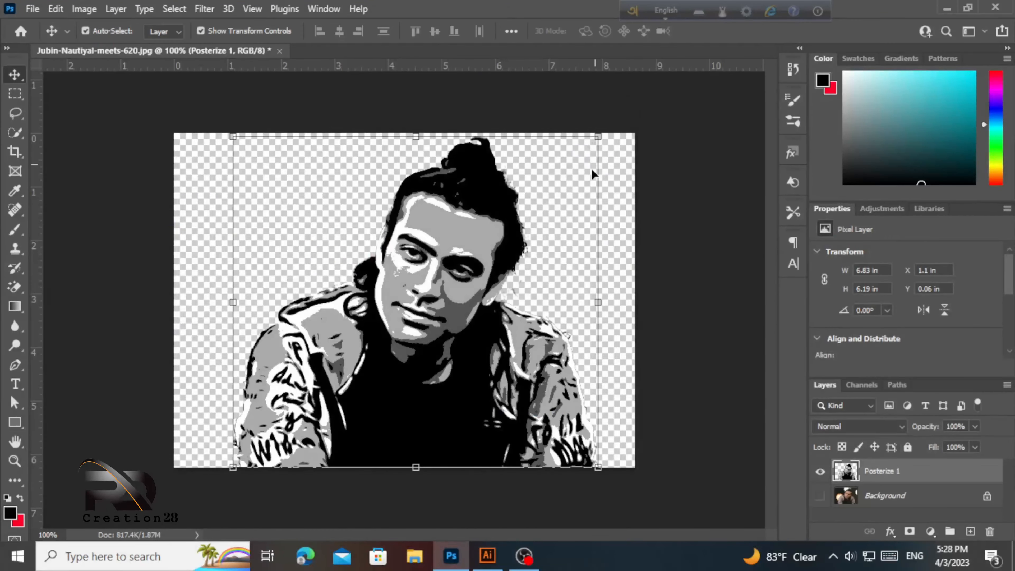
left_click(487, 556)
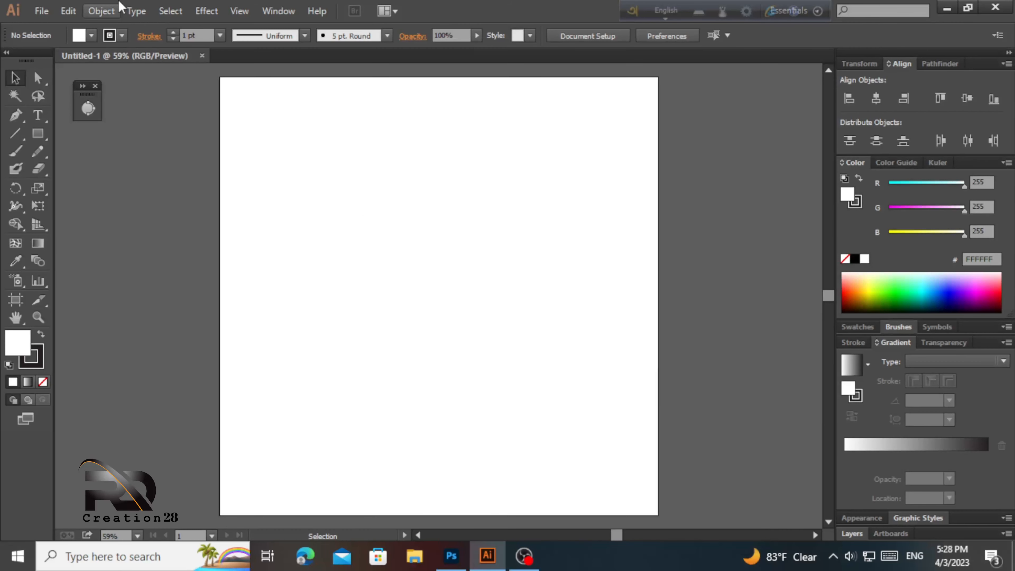
- Place vector image.jpg into the Untitled-1 document
left_click(47, 3)
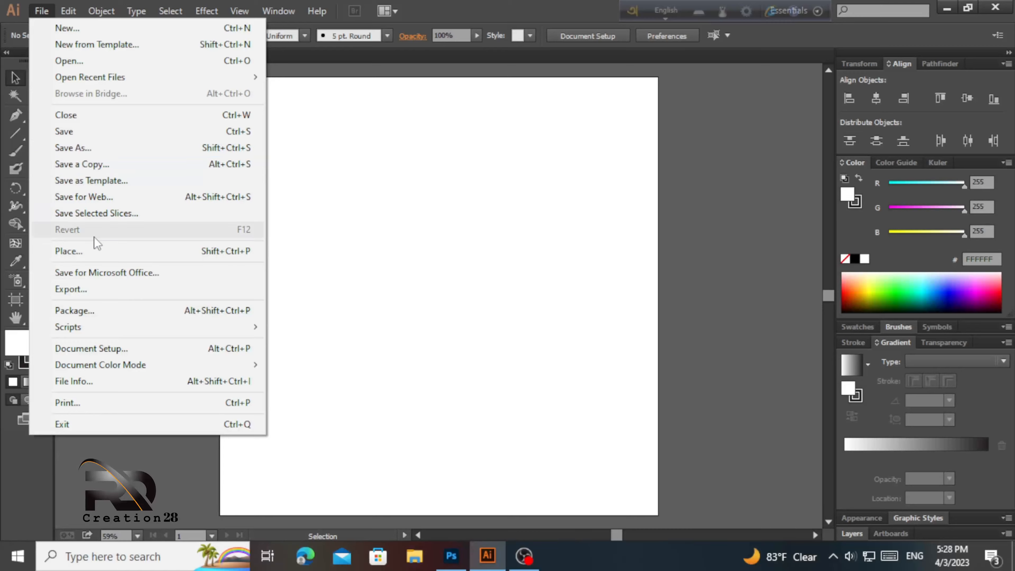
left_click(96, 253)
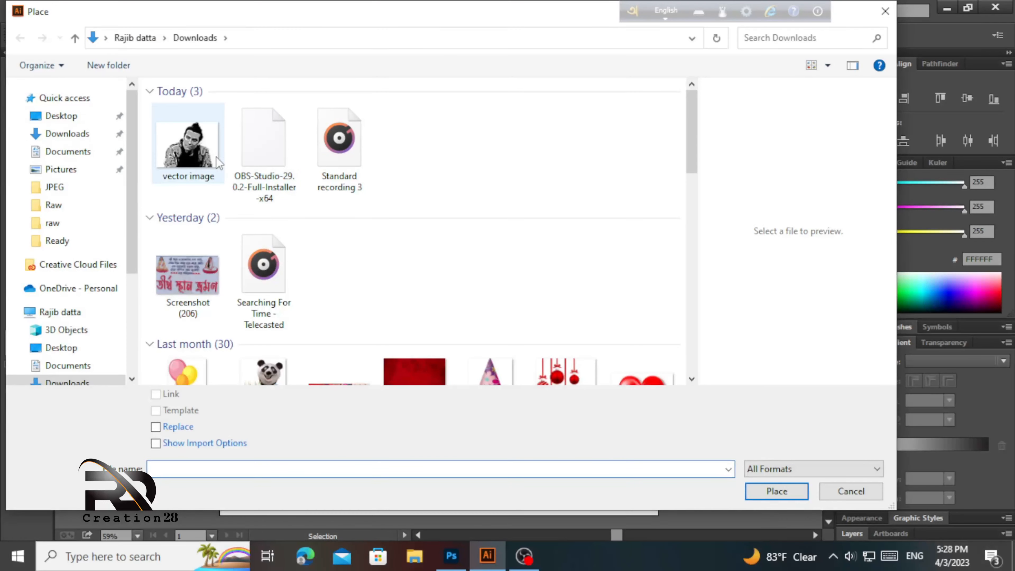
left_click(211, 156)
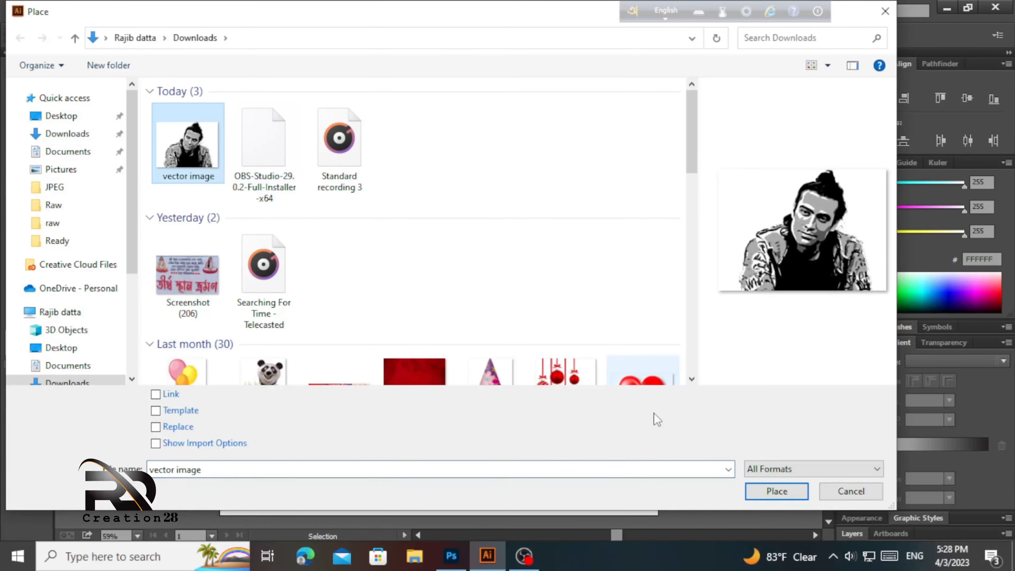
left_click(783, 495)
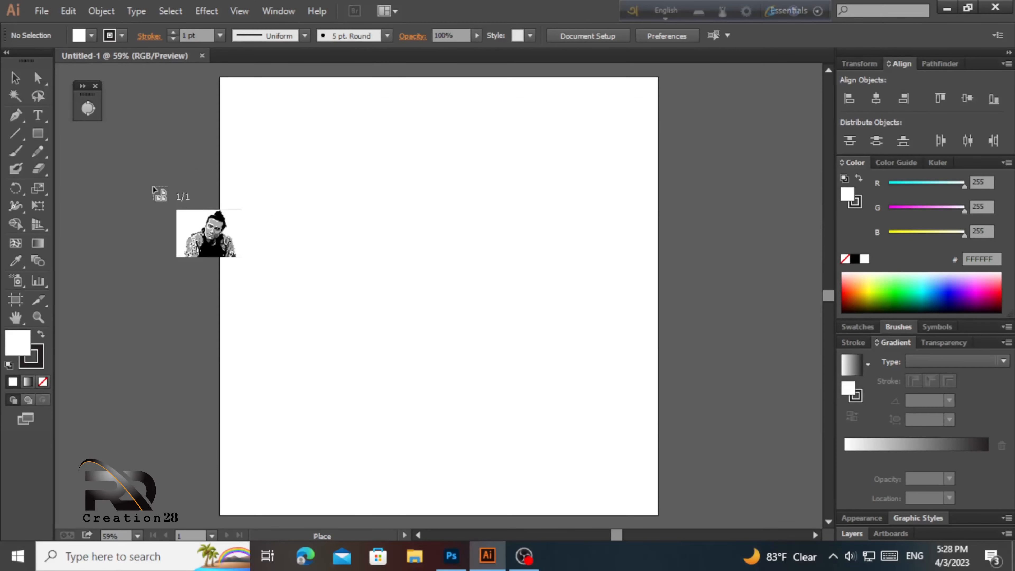
left_click_drag(110, 146, 581, 502)
left_click_drag(436, 360, 653, 324)
- Move the placed portrait to the left of the artboard and close the stray floating panel
left_click_drag(624, 291, 311, 281)
left_click_drag(527, 294, 683, 330)
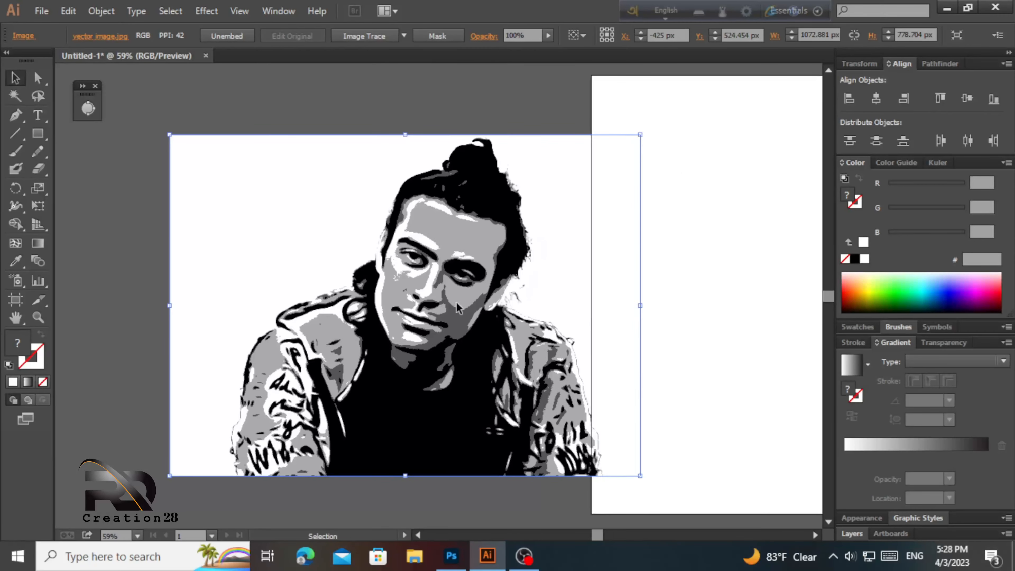
left_click_drag(456, 300, 583, 302)
left_click_drag(472, 272, 420, 271)
left_click_drag(426, 285, 434, 265)
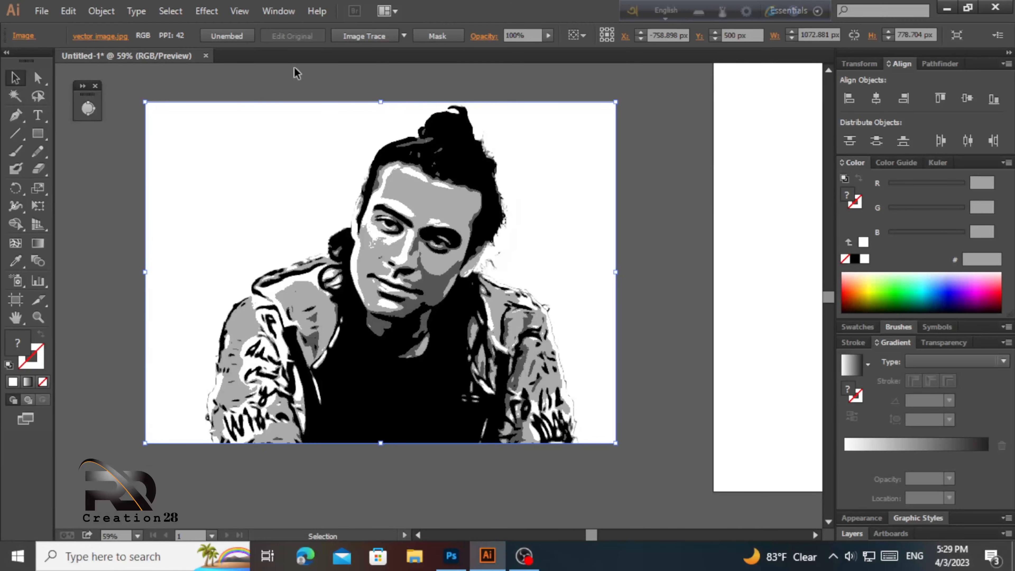
left_click(95, 86)
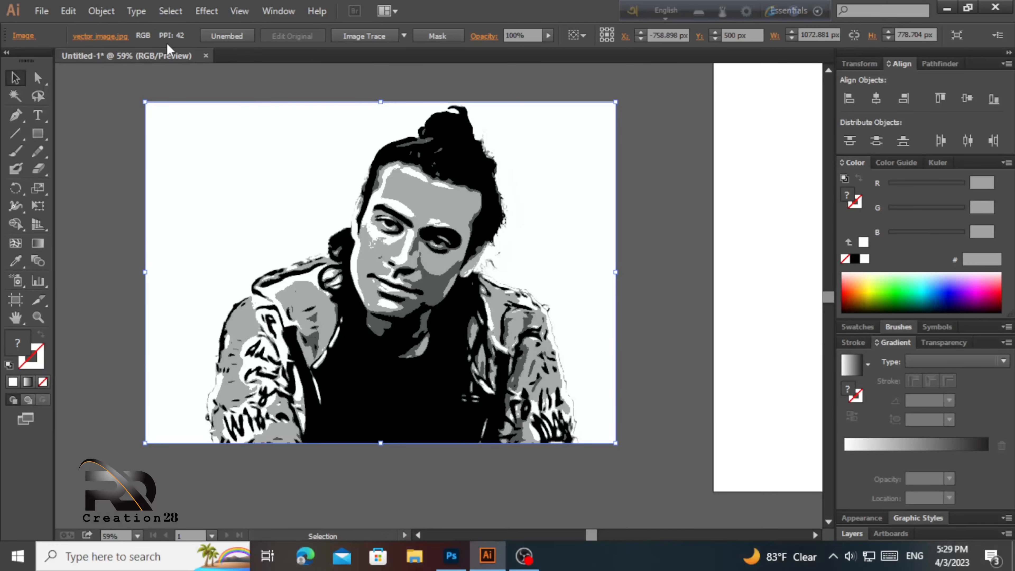
- Image-trace the portrait using the High Fidelity Photo preset in the Image Trace panel's advanced settings
left_click(279, 12)
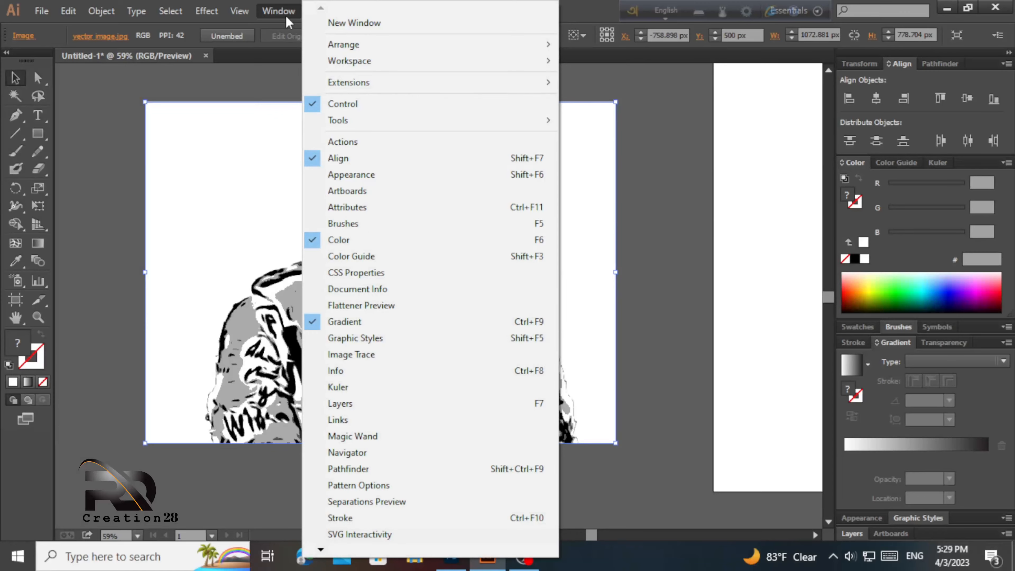
left_click(367, 357)
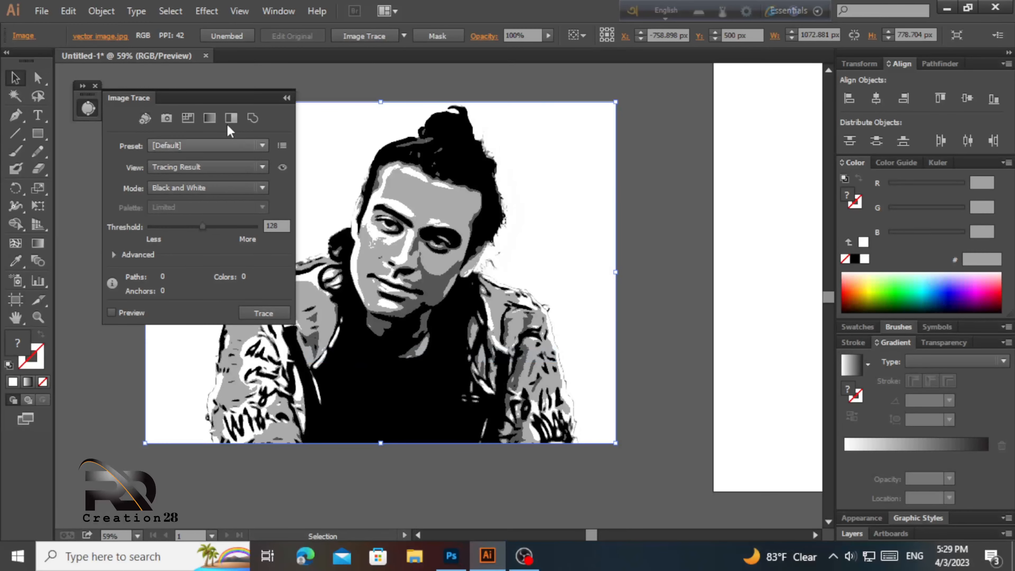
left_click_drag(190, 100, 162, 107)
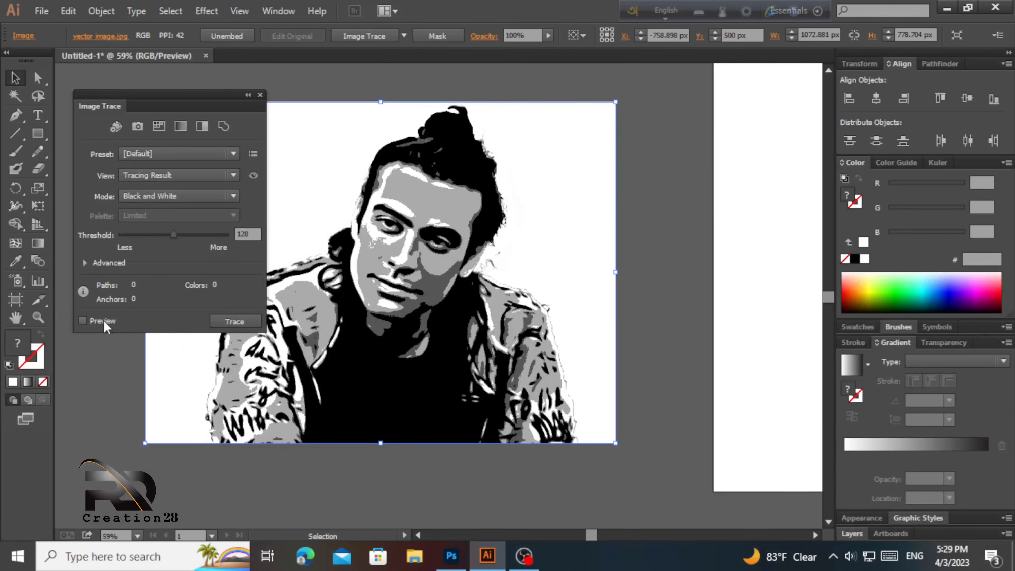
left_click(85, 263)
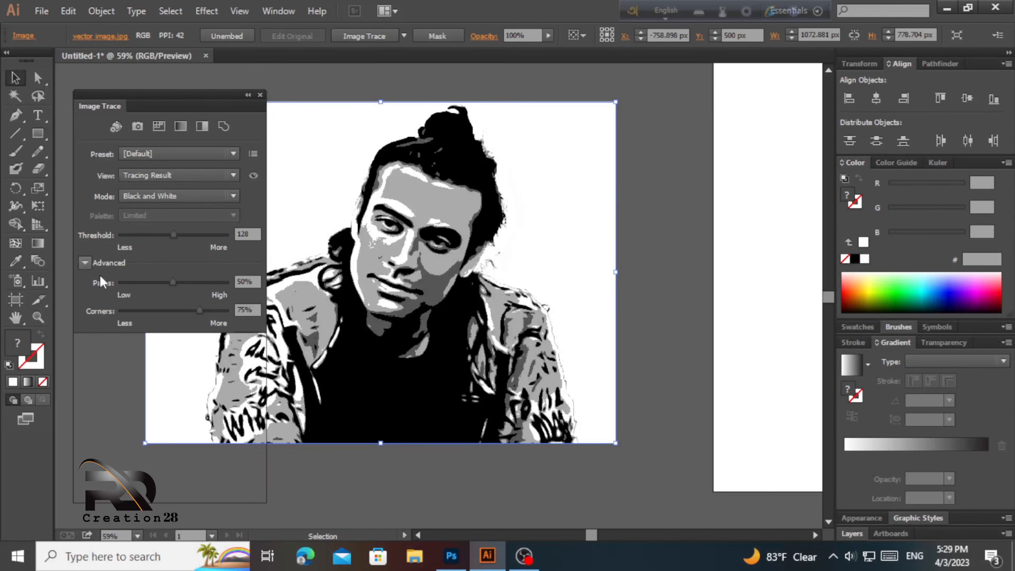
left_click(184, 156)
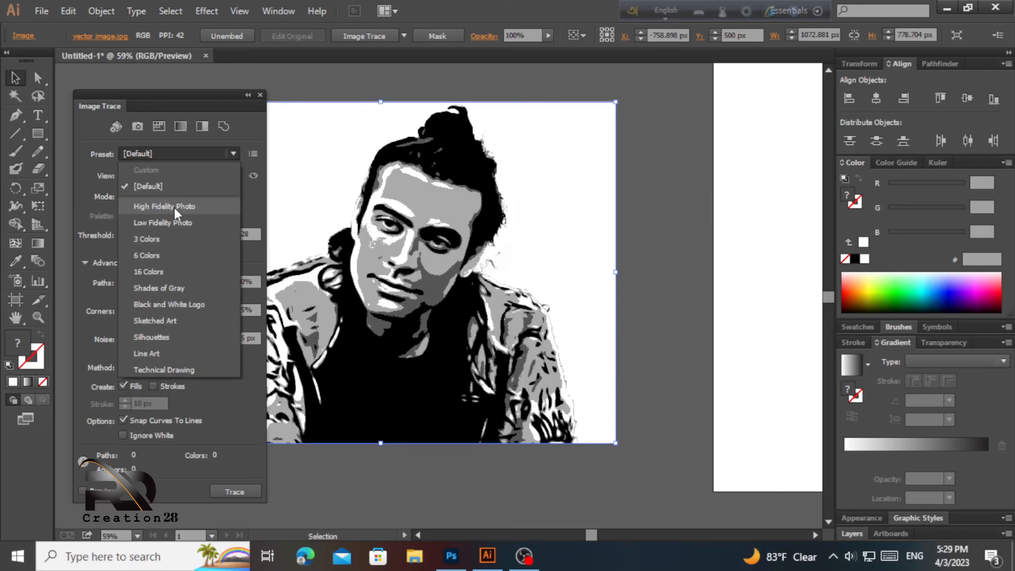
left_click(175, 208)
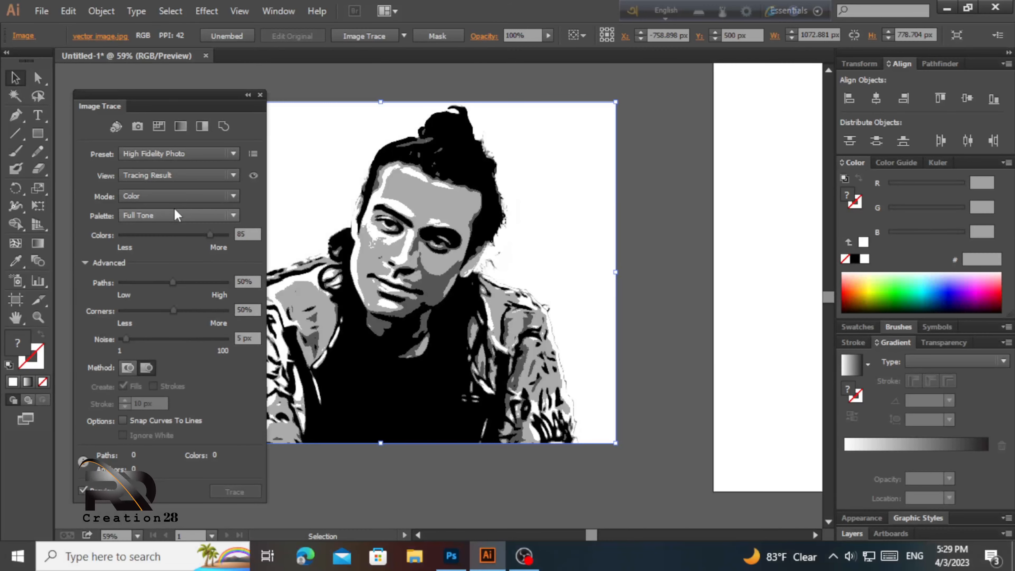
left_click(248, 96)
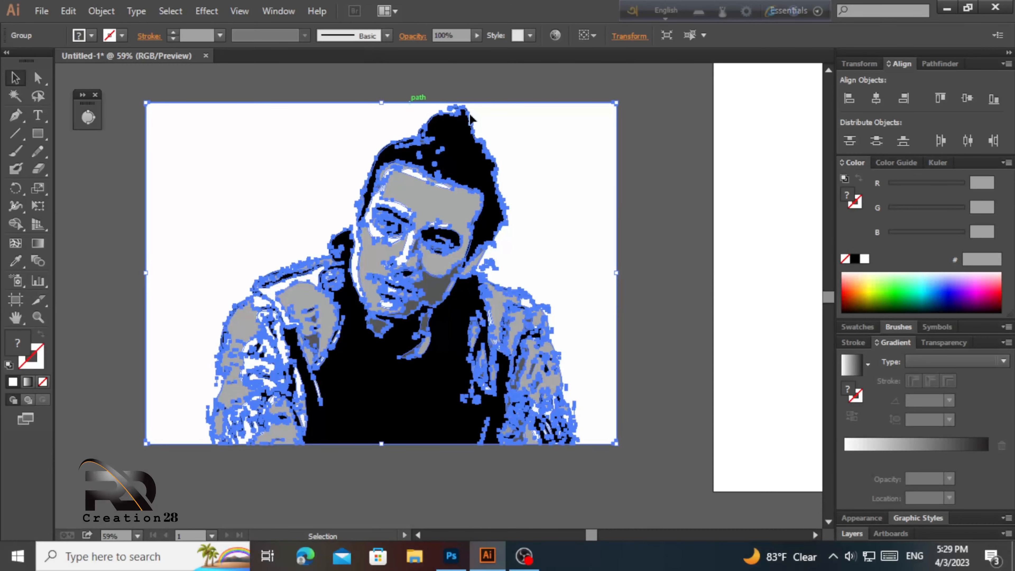
- Shift the traced artwork around to bring it into a better working position
left_click(663, 231)
left_click_drag(574, 202, 574, 240)
left_click(662, 311)
left_click_drag(544, 295, 572, 252)
left_click(646, 296)
left_click(662, 287)
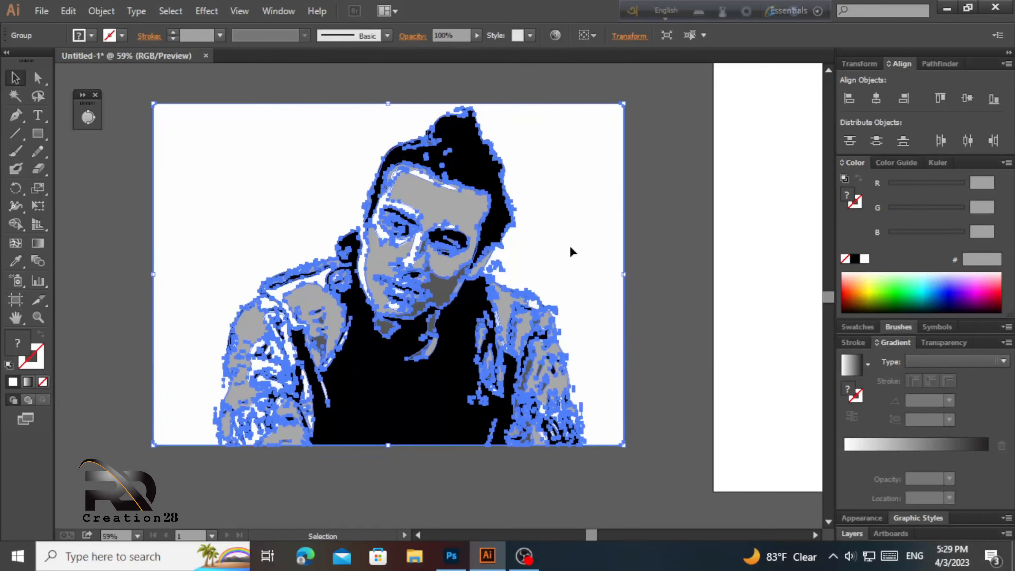
- Ungroup the traced paths and delete the white background path
right_click(480, 220)
left_click(545, 311)
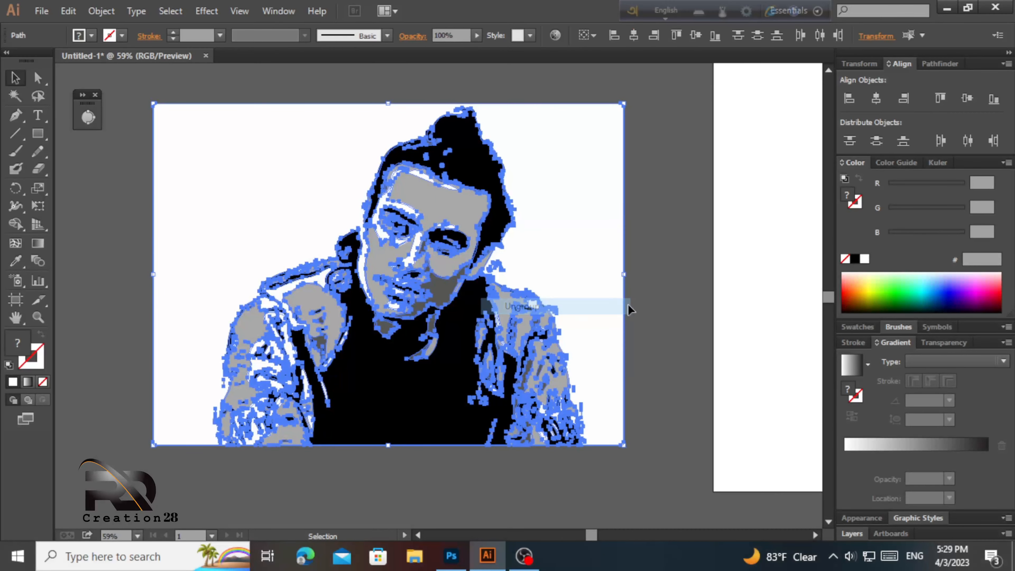
left_click(661, 301)
left_click_drag(608, 238, 648, 294)
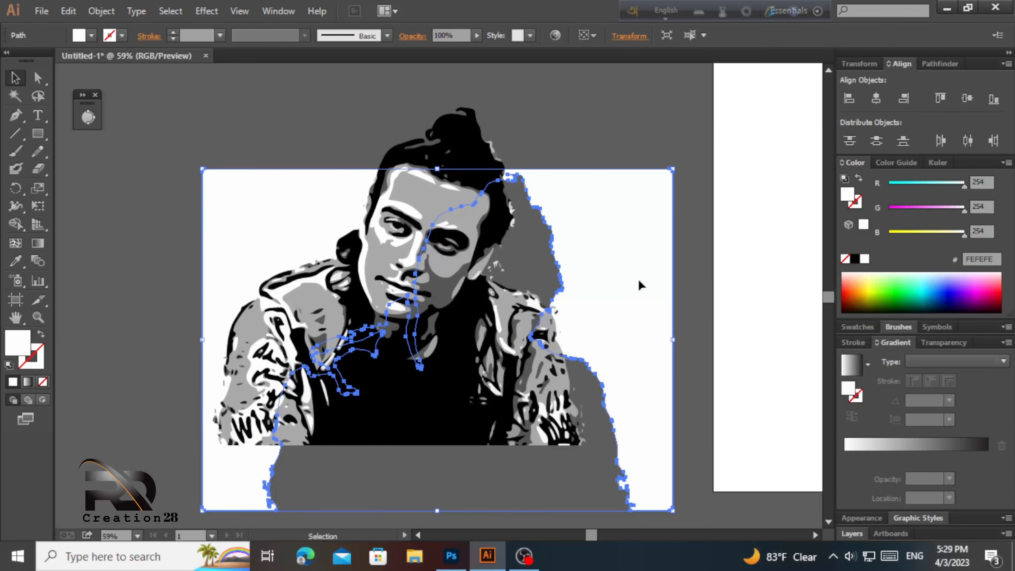
key("Delete")
- Marquee-select all the portrait paths and group them
left_click_drag(234, 144, 195, 78)
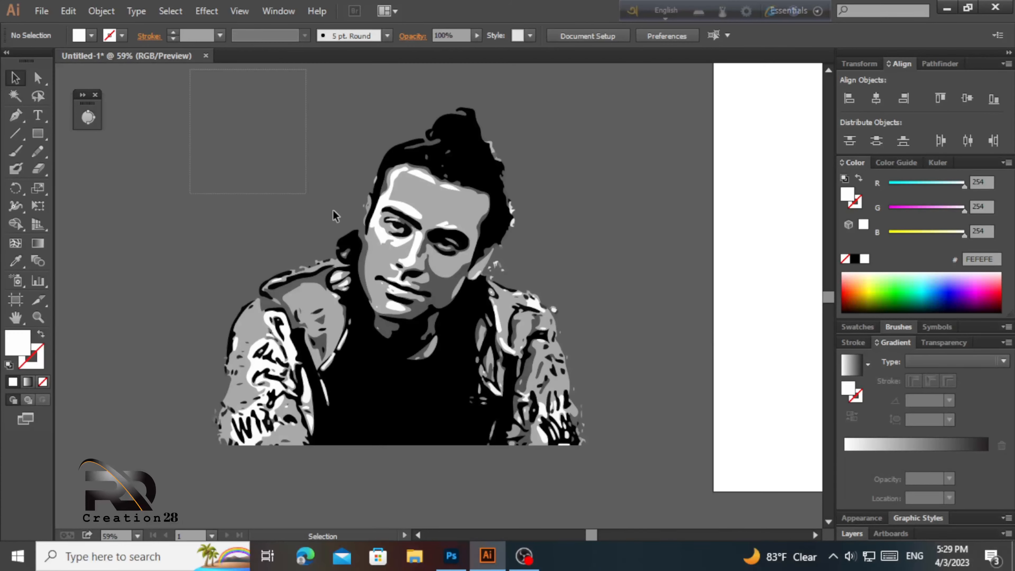
left_click_drag(335, 215, 612, 470)
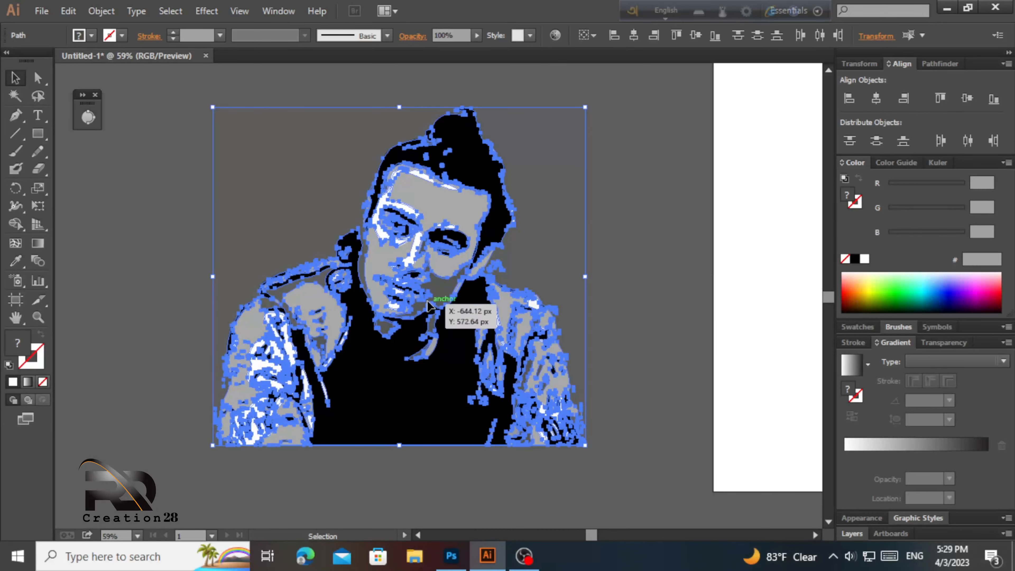
right_click(410, 297)
left_click(451, 372)
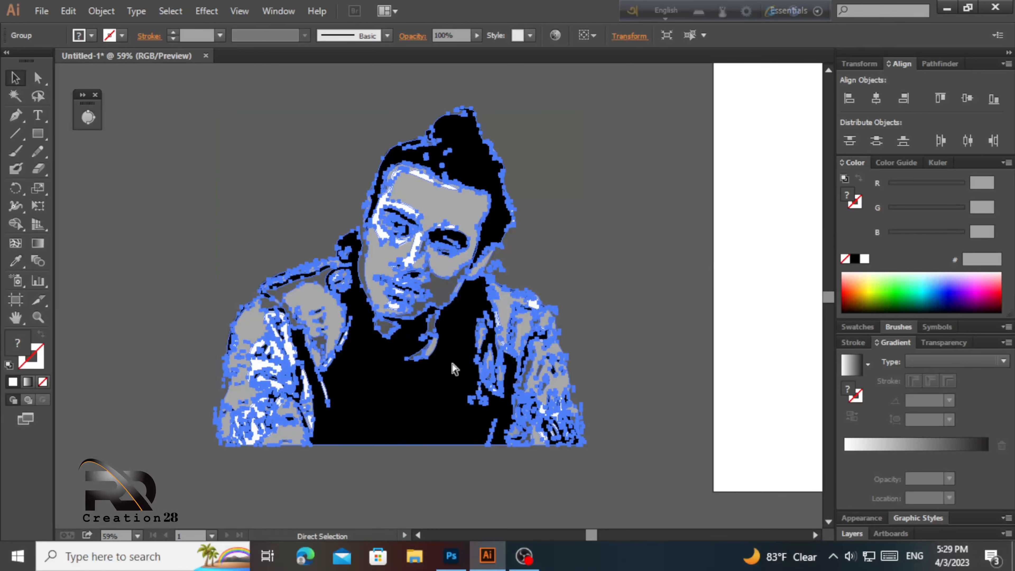
- Move the grouped portrait onto the white artboard and centre the view on it
key("ctrl+minus")
key("ctrl+minus")
key("ctrl+minus")
key("space")
left_click_drag(430, 362, 558, 321)
key("space")
left_click_drag(577, 463, 542, 471)
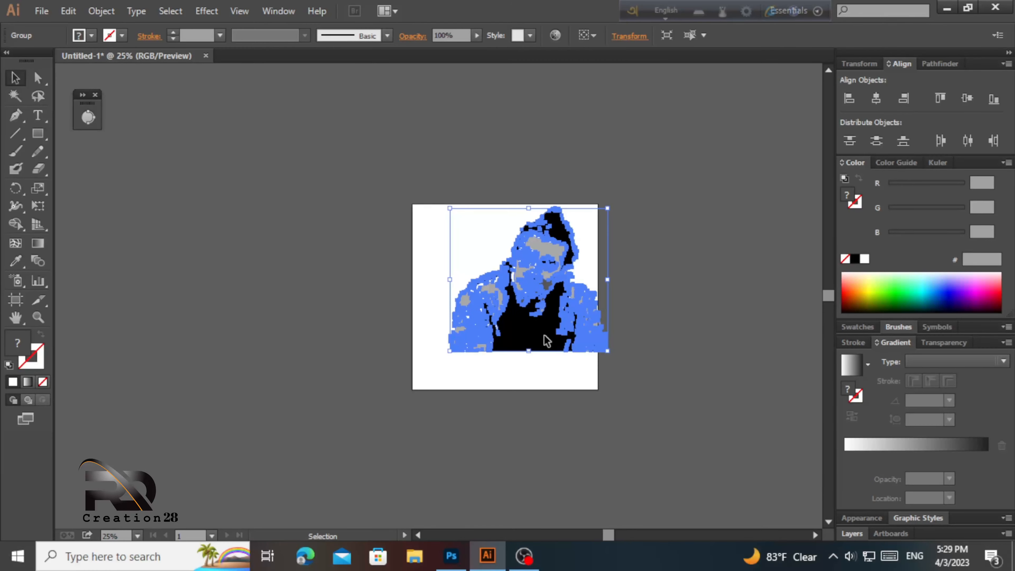
mouse_move(547, 341)
left_mouse_down()
mouse_move(525, 355)
mouse_move(574, 350)
mouse_move(559, 327)
mouse_move(539, 322)
left_mouse_up()
key("Return")
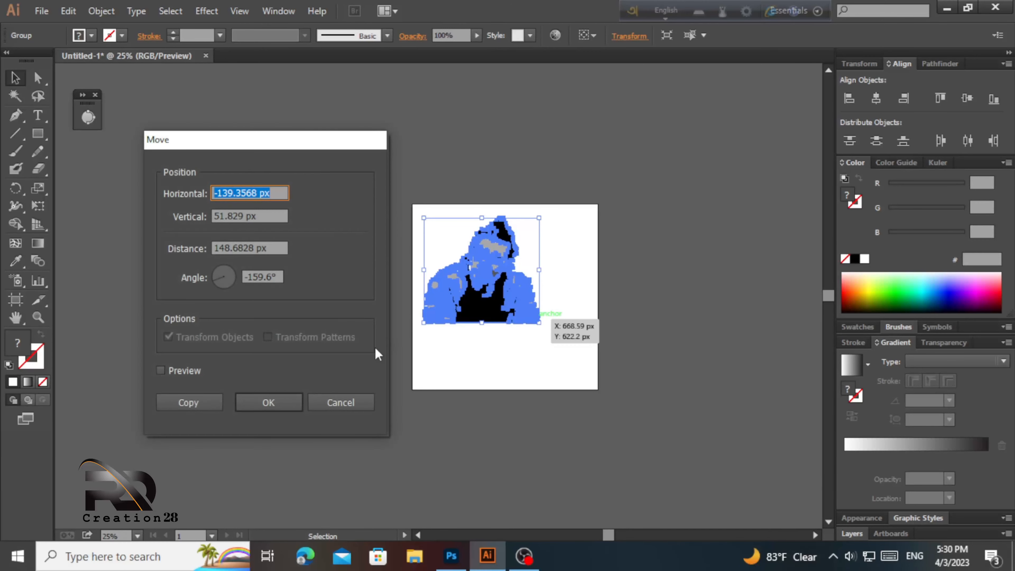
left_click(339, 402)
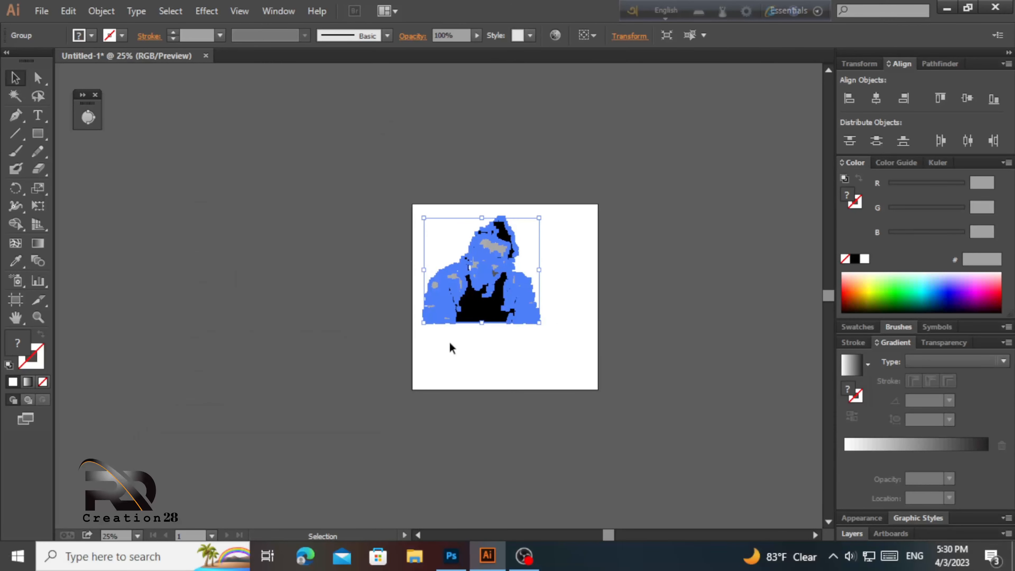
left_click(674, 355)
key("ctrl+equal")
key("ctrl+equal")
key("ctrl+equal")
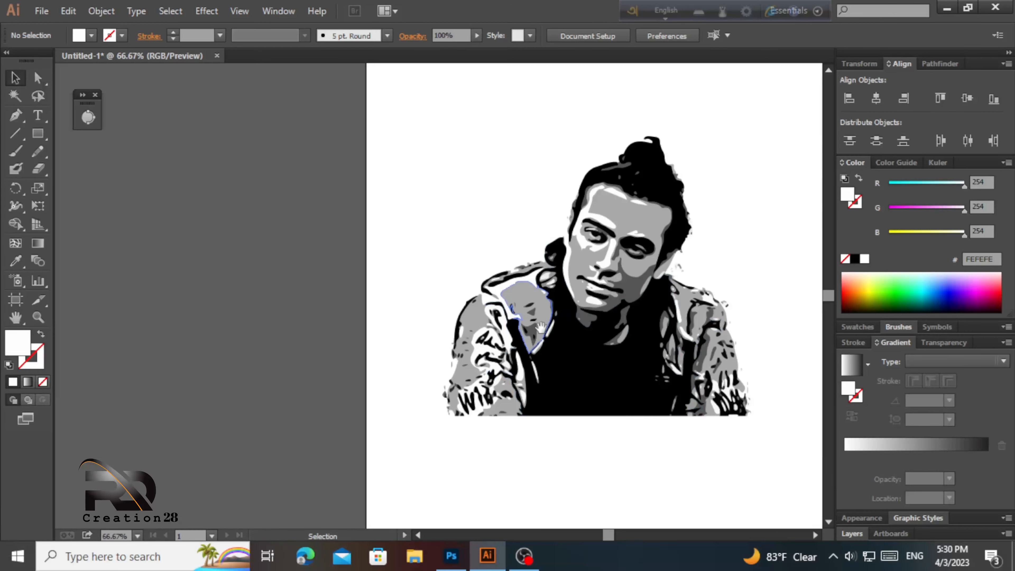
left_click_drag(540, 325, 410, 340)
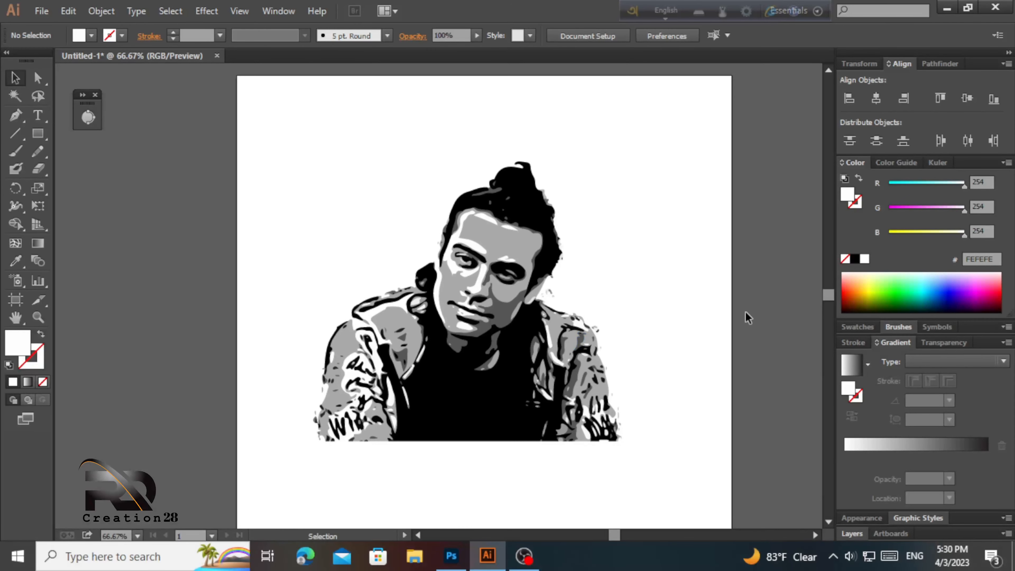